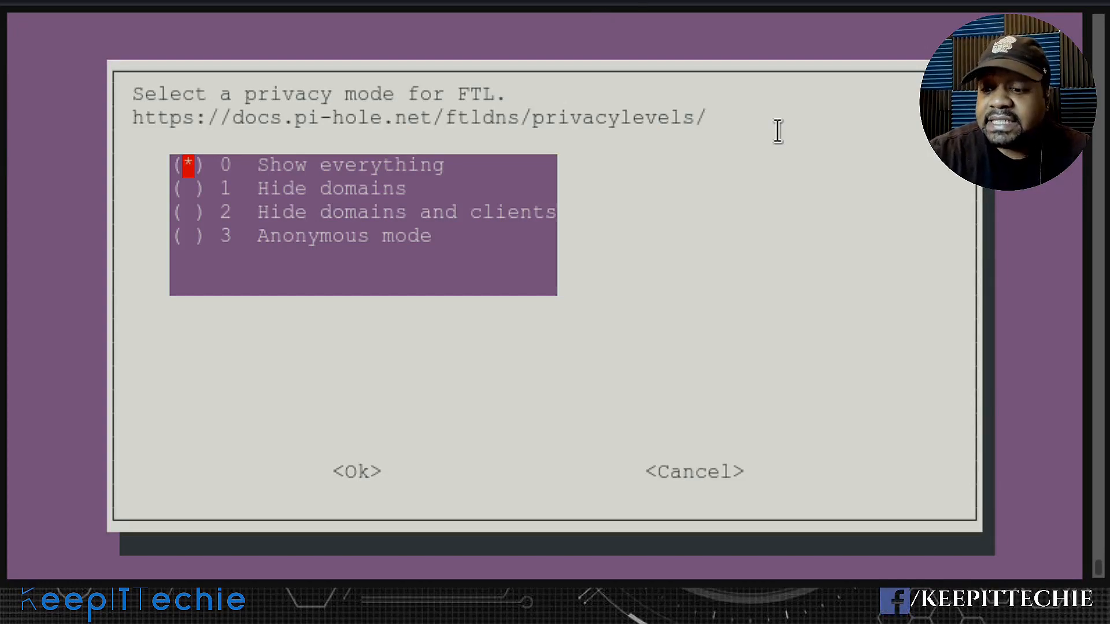
# - Accept the Show everything privacy mode for FTL, and close the installation summary after reviewing the web interface address and login password
pyautogui.press('Tab')
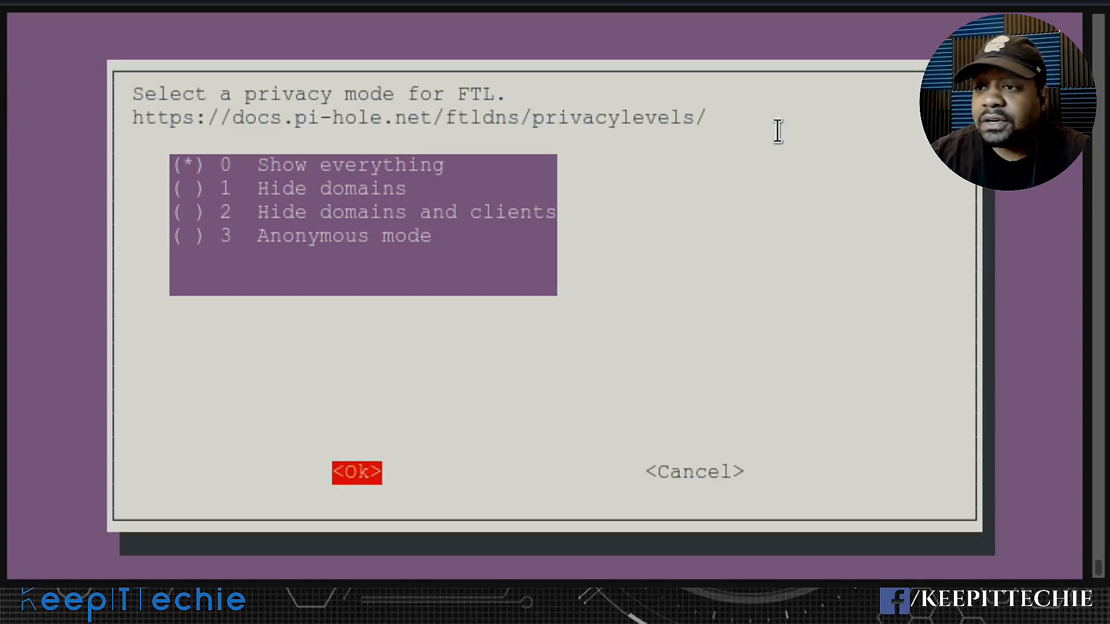
pyautogui.press('Return')
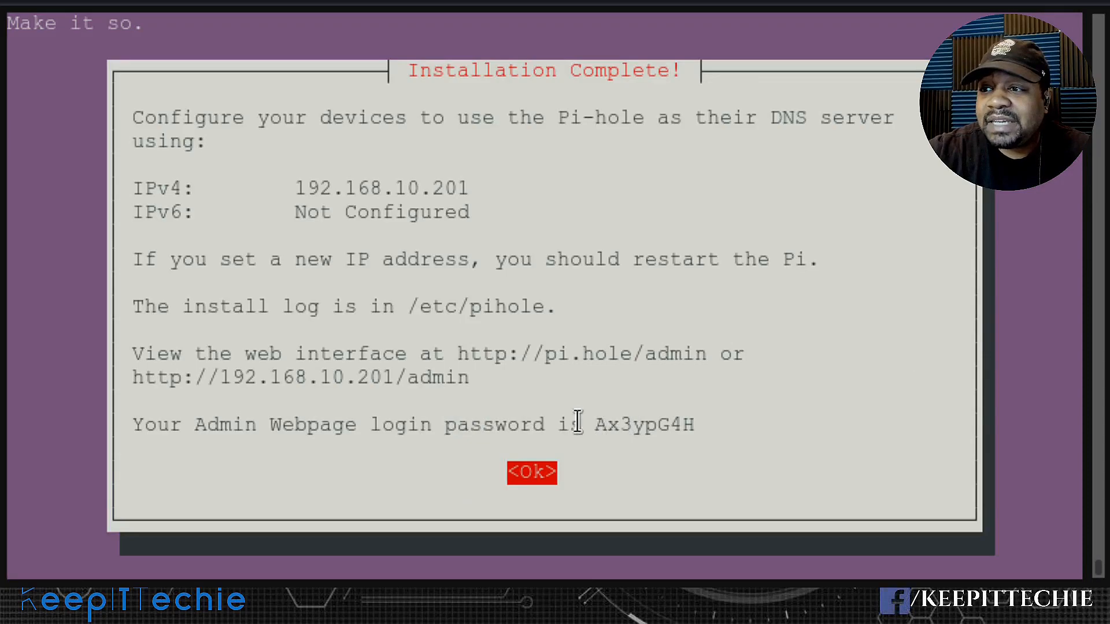
pyautogui.moveTo(593, 426); pyautogui.dragTo(691, 428)
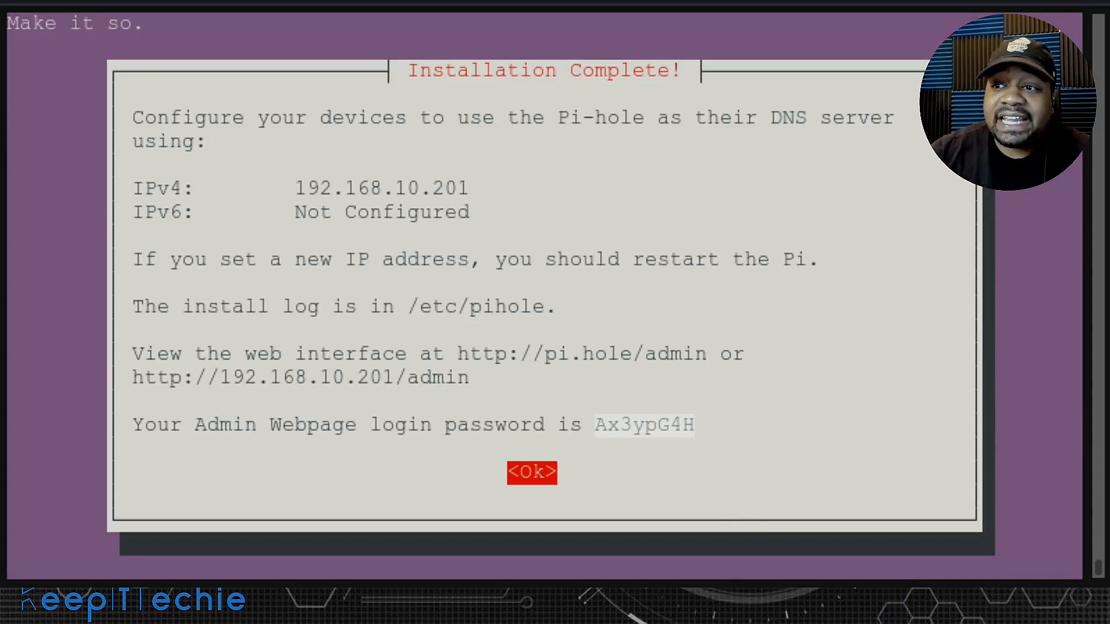
pyautogui.doubleClick(358, 377)
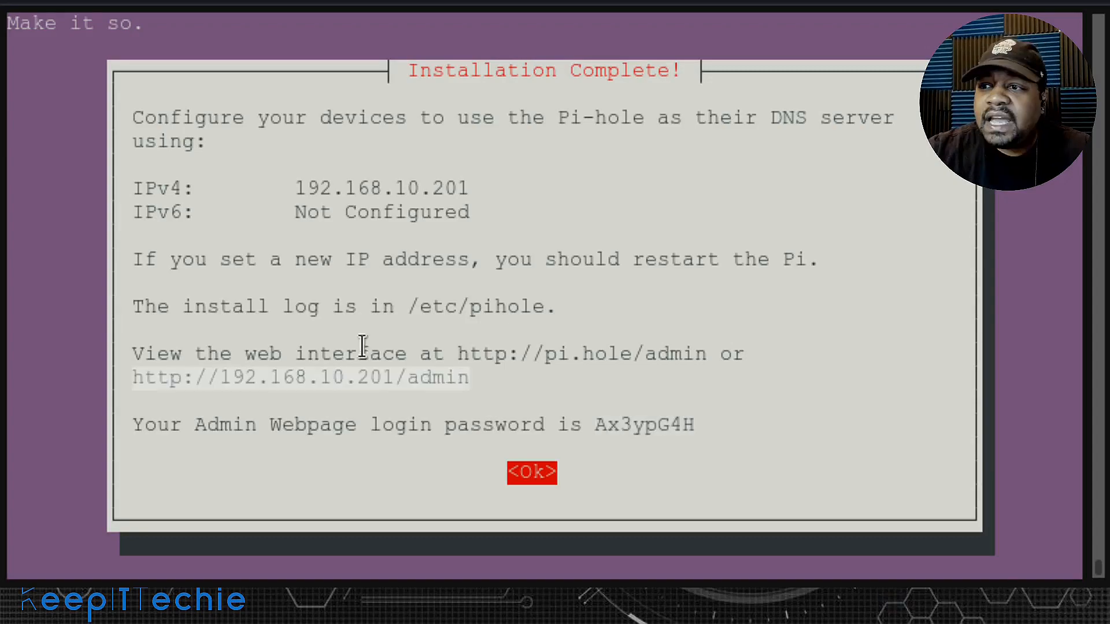
pyautogui.click(672, 486)
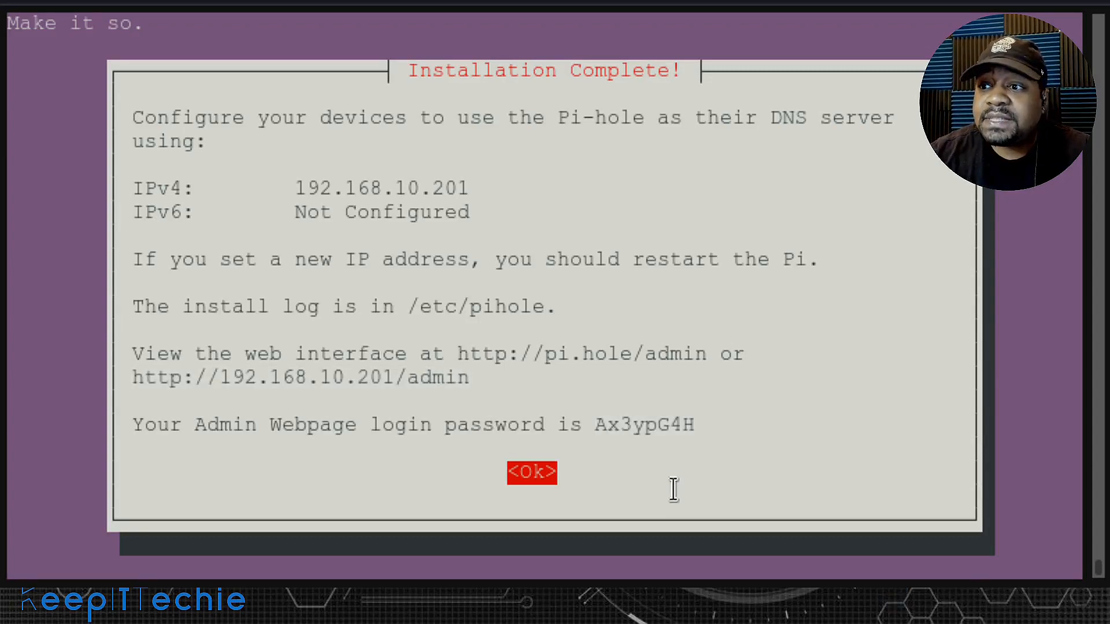
pyautogui.press('Return')
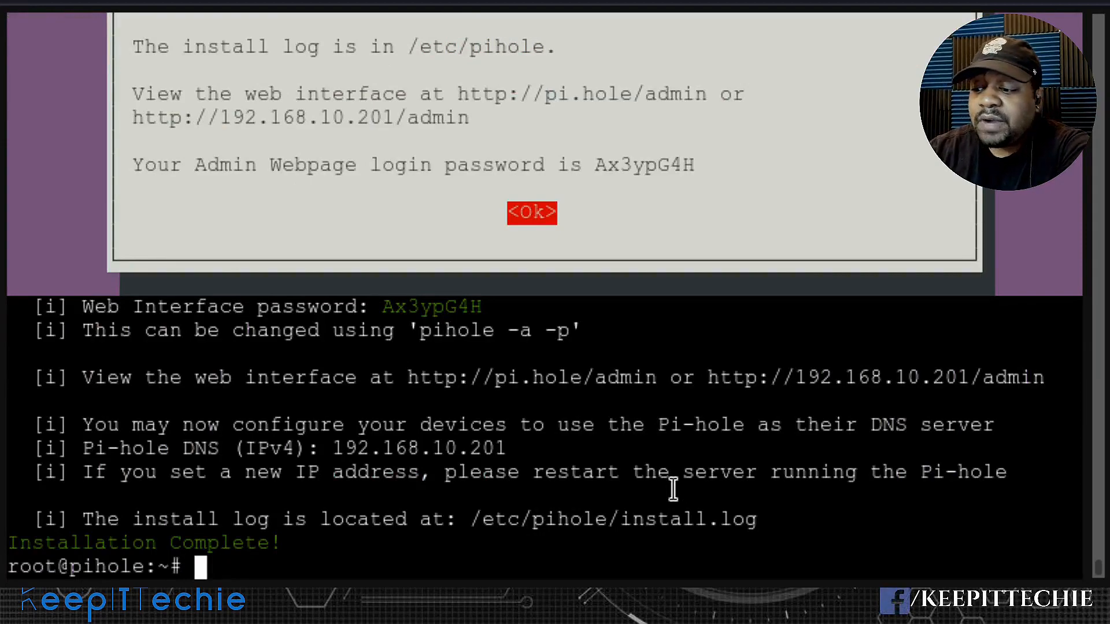
# - Reboot the Pi-hole server and log back in as root with the account password
pyautogui.write('reboot')
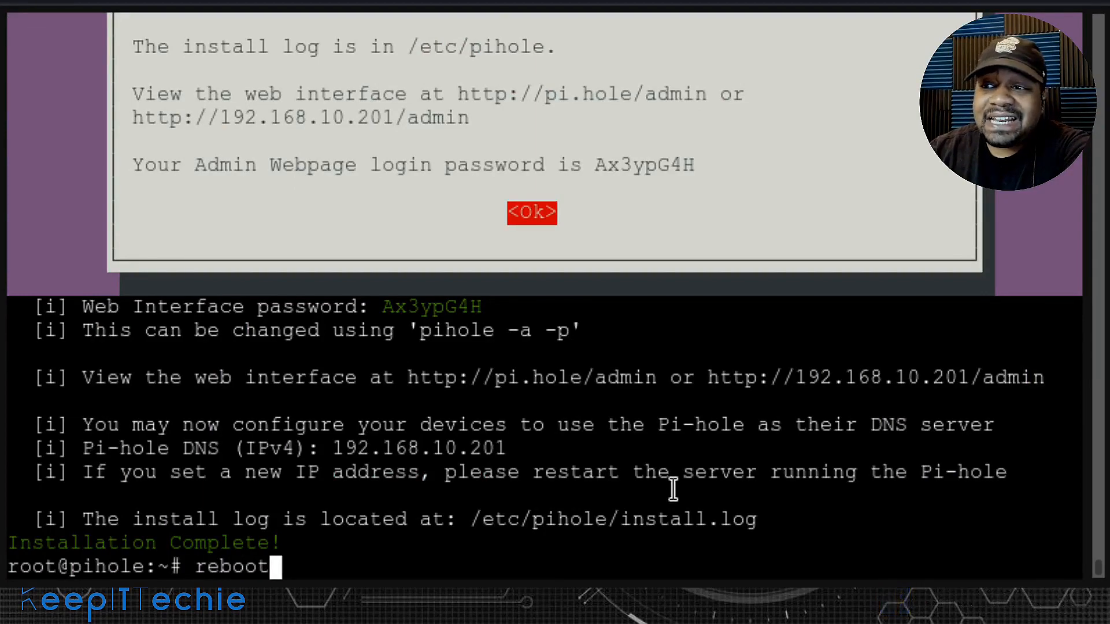
pyautogui.press('Return')
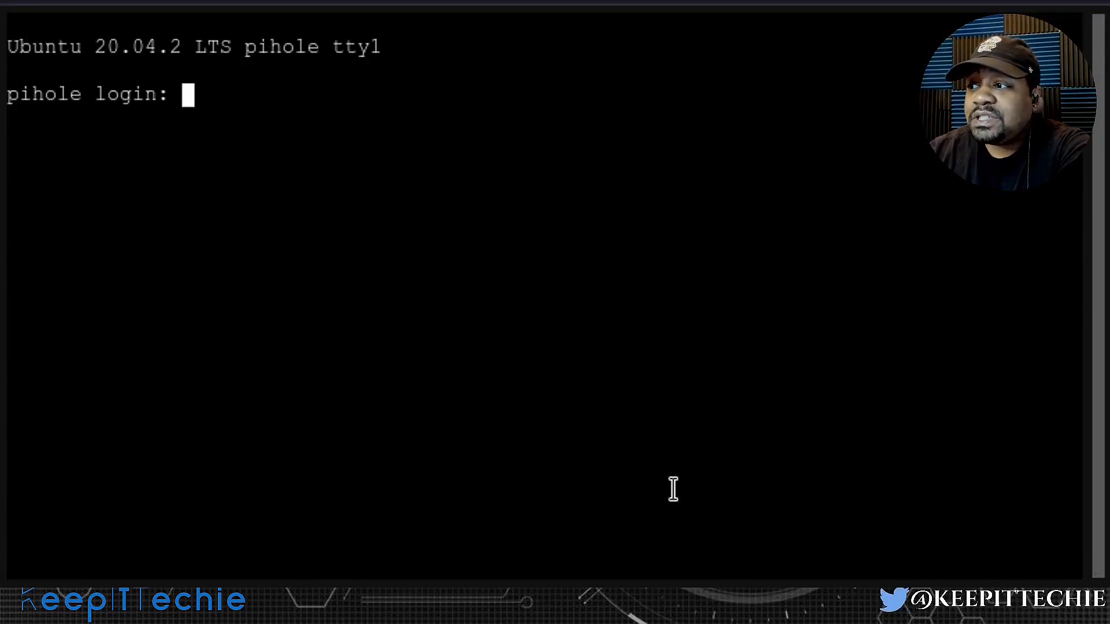
pyautogui.write('root')
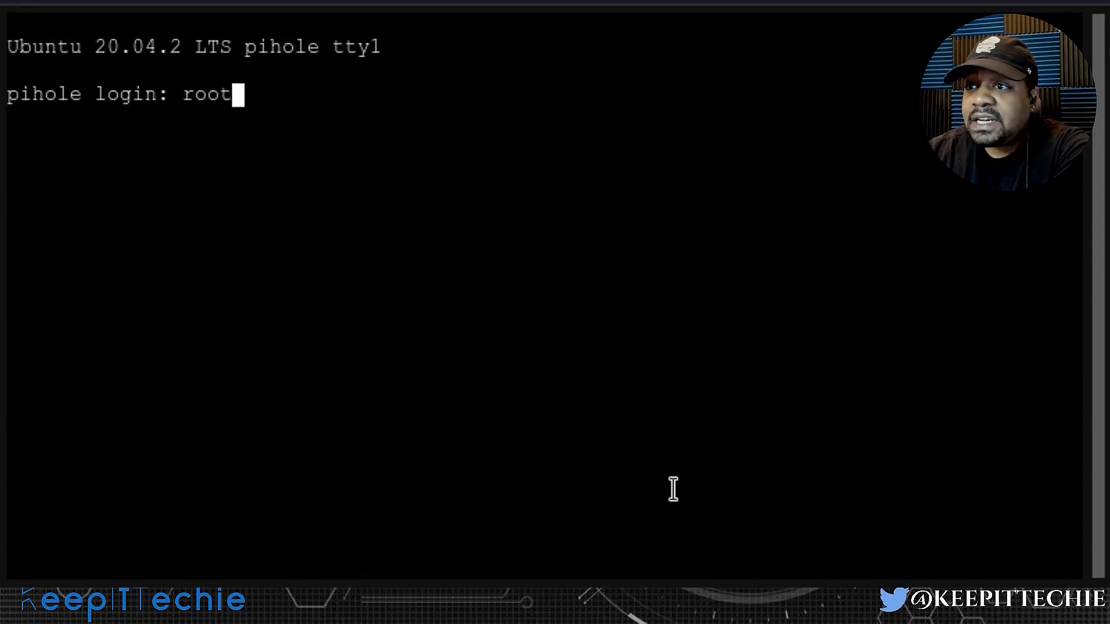
pyautogui.press('Return')
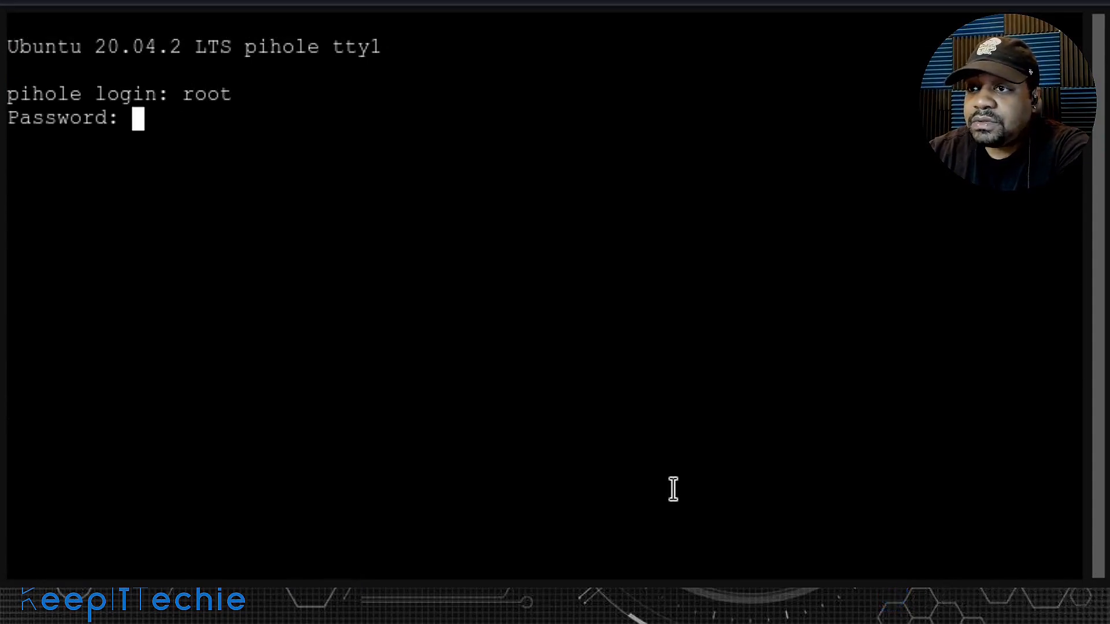
pyautogui.press('Return')
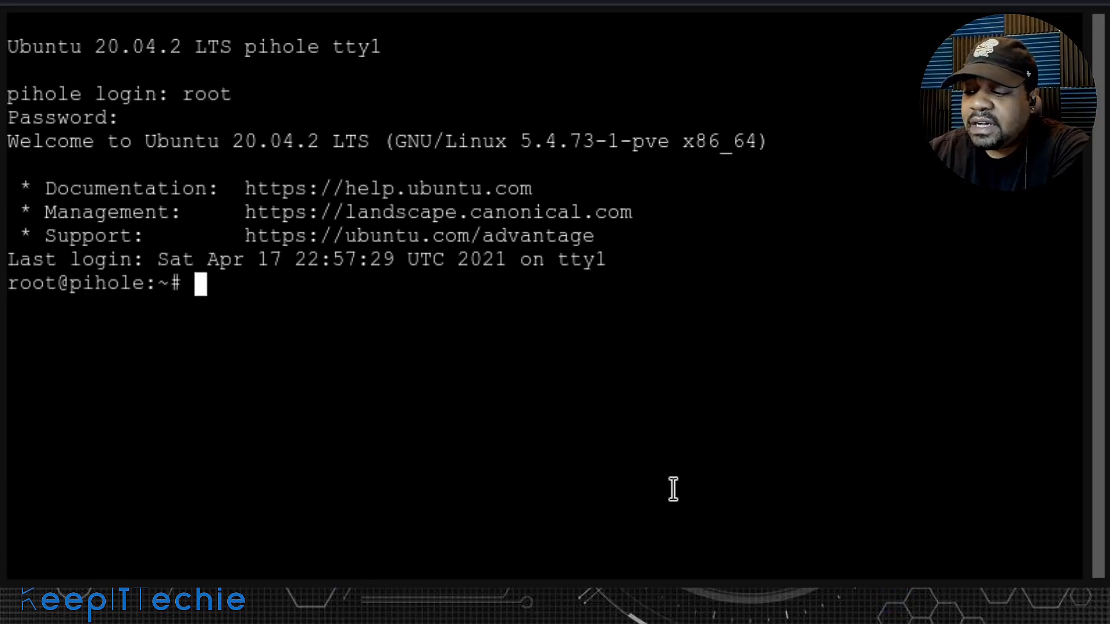
# - Run pihole -a -p to change the web interface password, entering and confirming the new password
pyautogui.write('pihole')
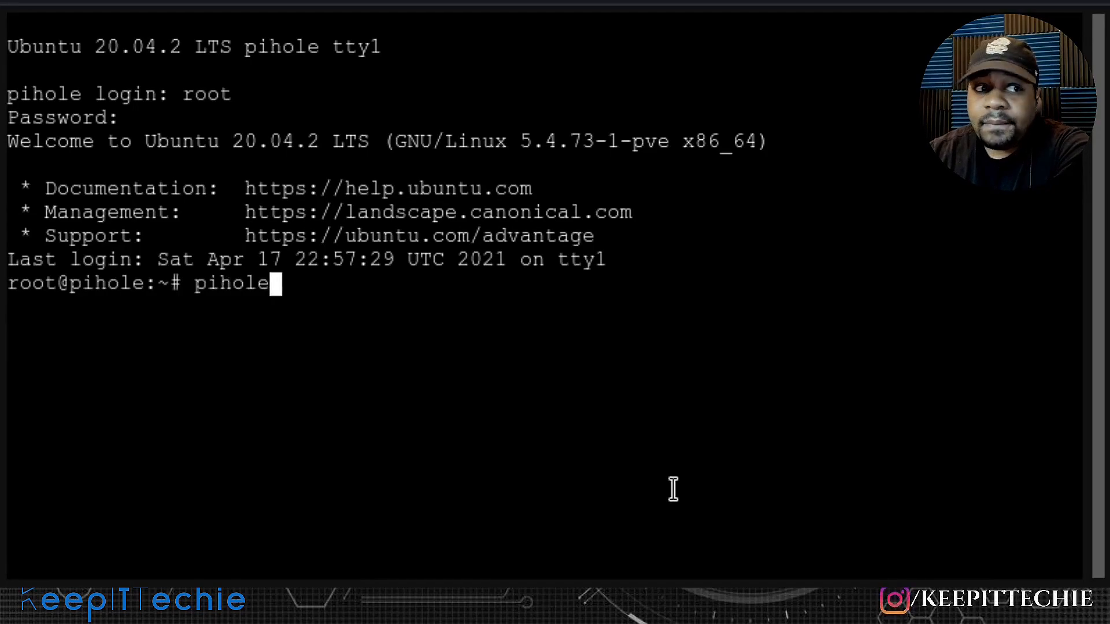
pyautogui.write(' -a ')
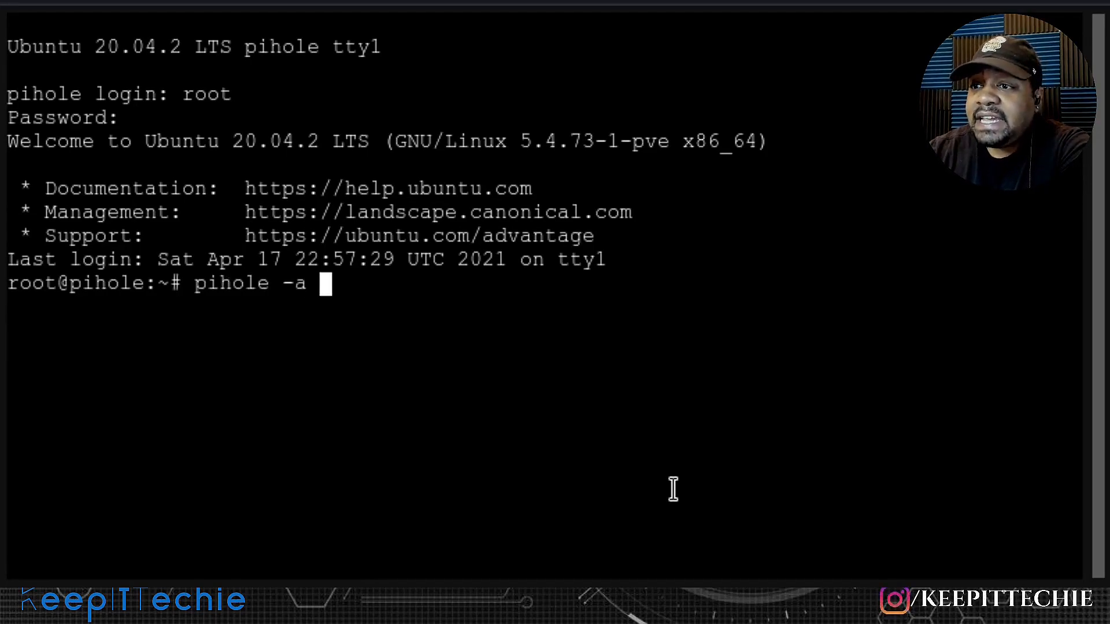
pyautogui.write('-p')
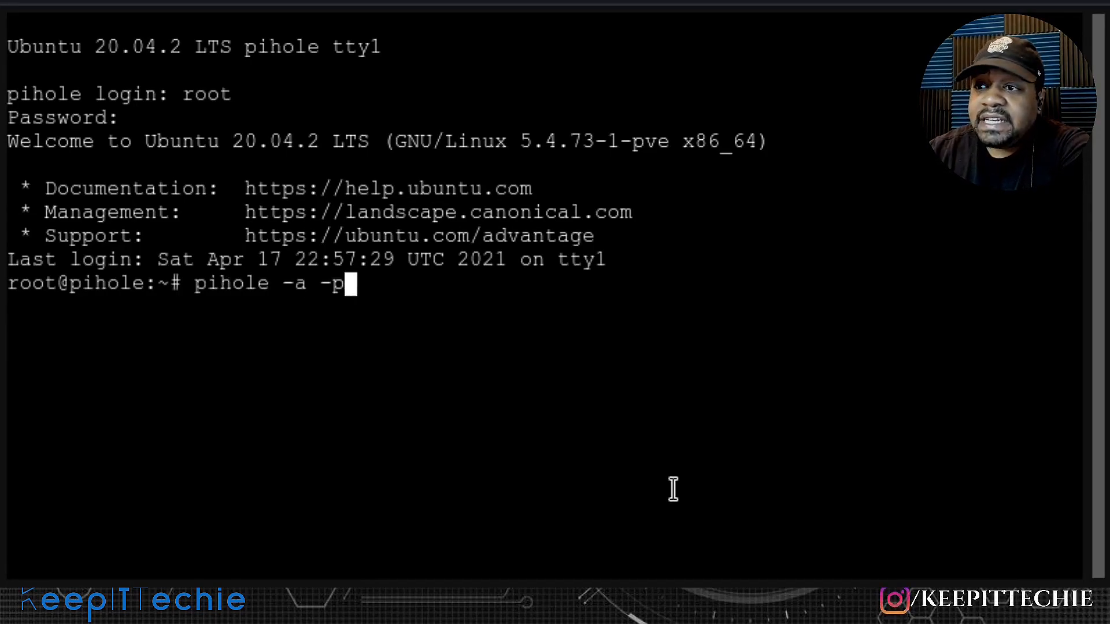
pyautogui.press('Return')
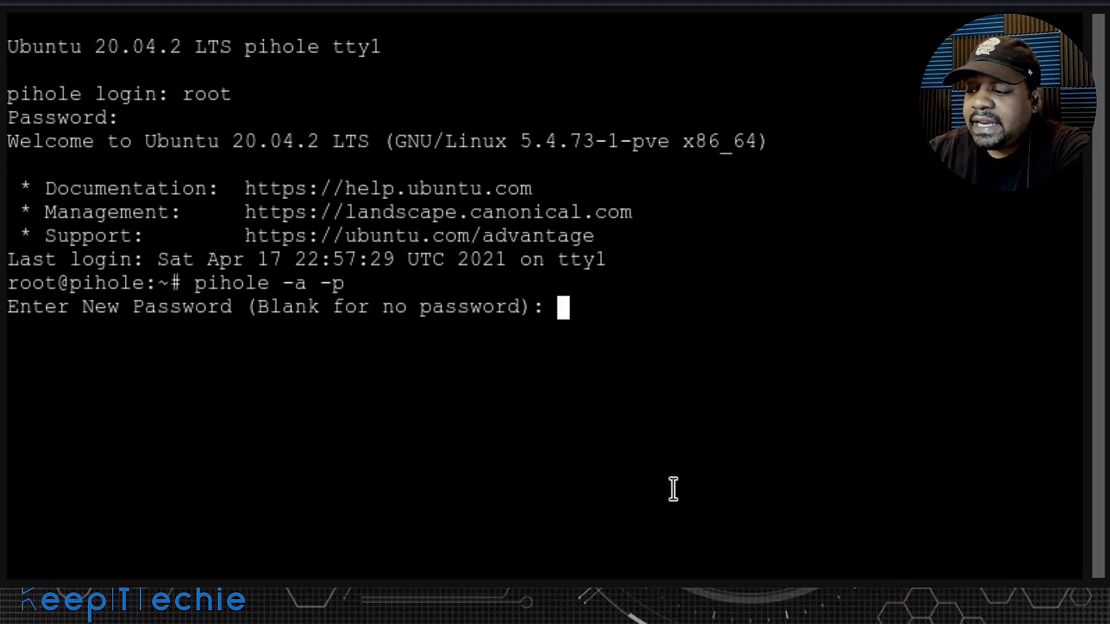
pyautogui.press('Return')
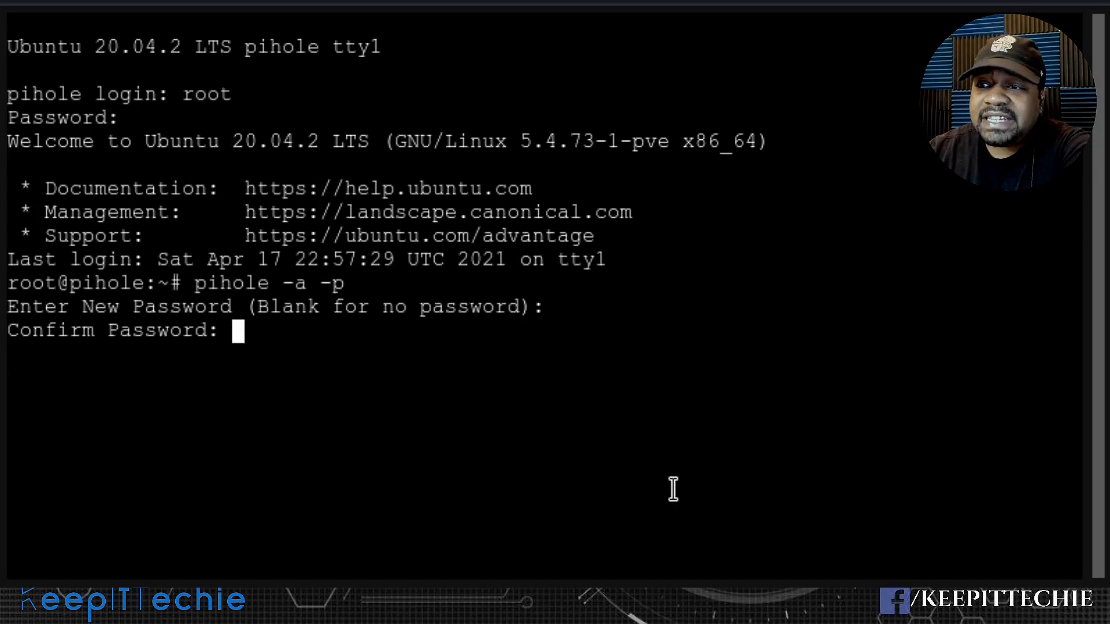
pyautogui.press('Return')
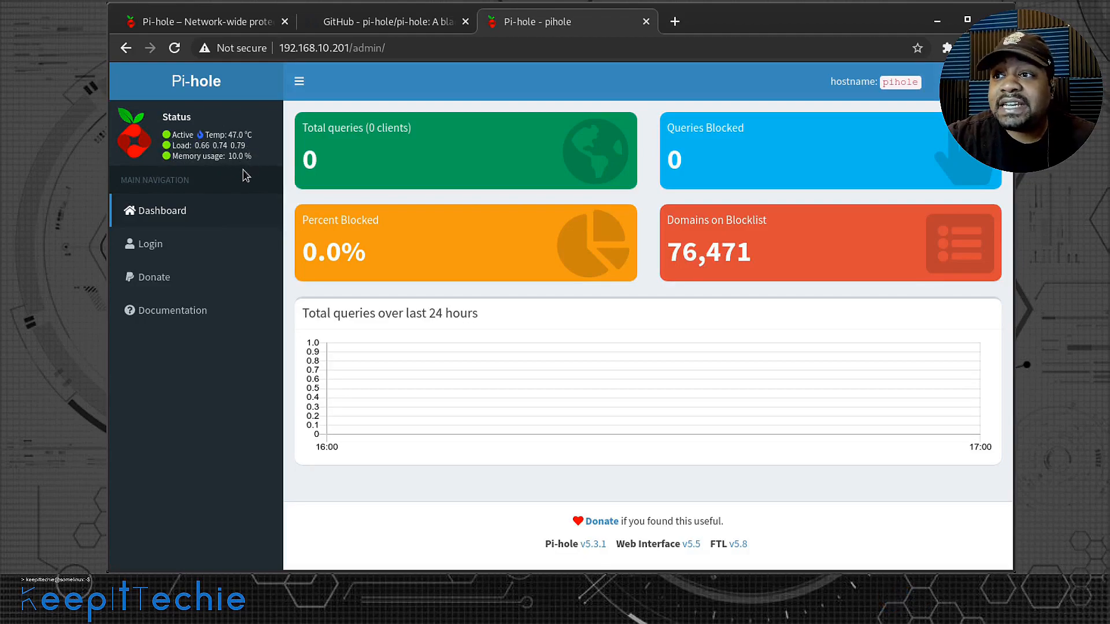
# - In the browser, log in to the Pi-hole admin page with the web interface password and decline saving it
pyautogui.moveTo(252, 155); pyautogui.dragTo(229, 155)
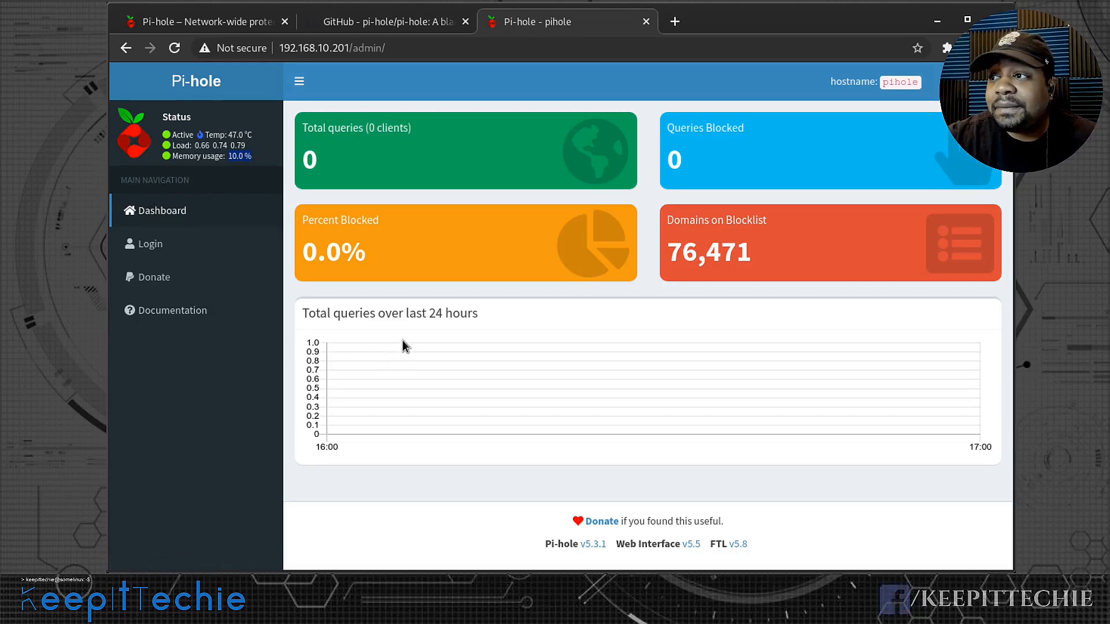
pyautogui.click(161, 246)
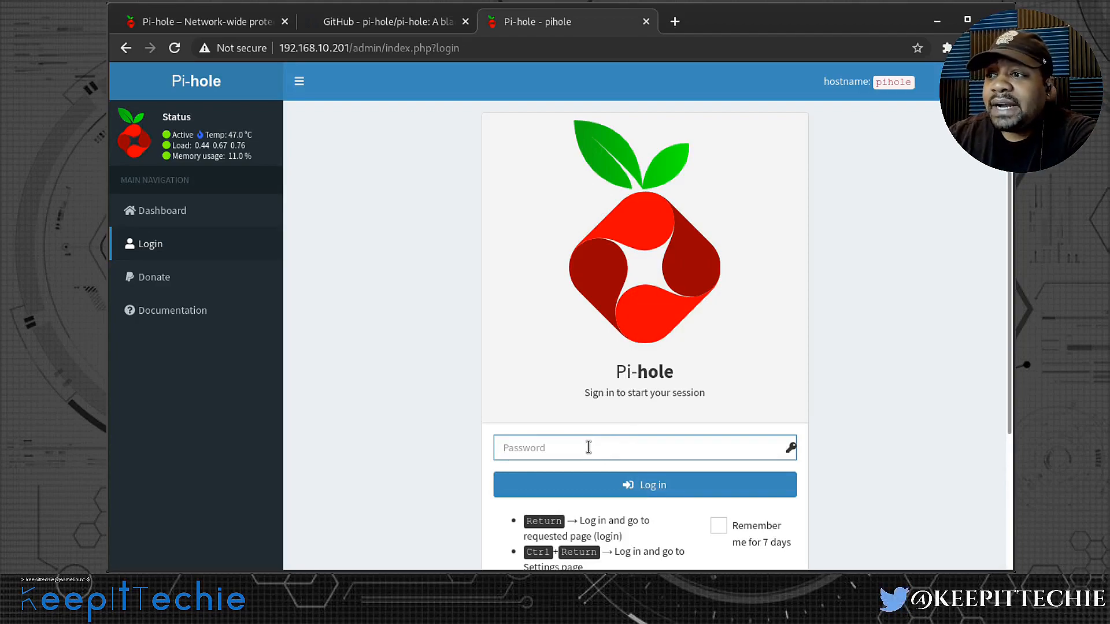
pyautogui.write('*********')
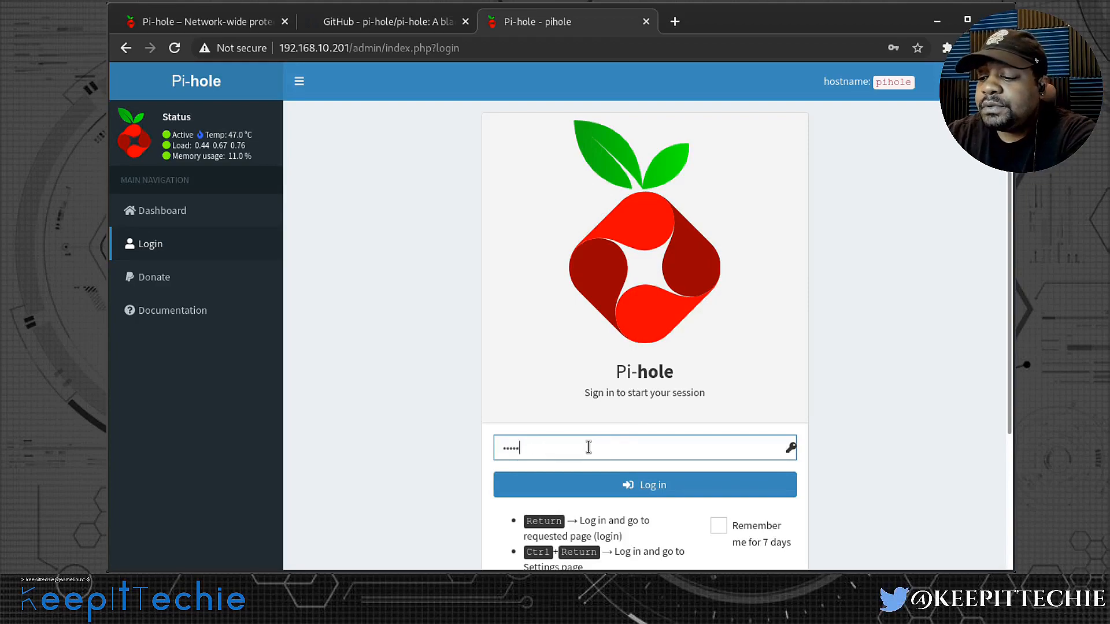
pyautogui.press('Return')
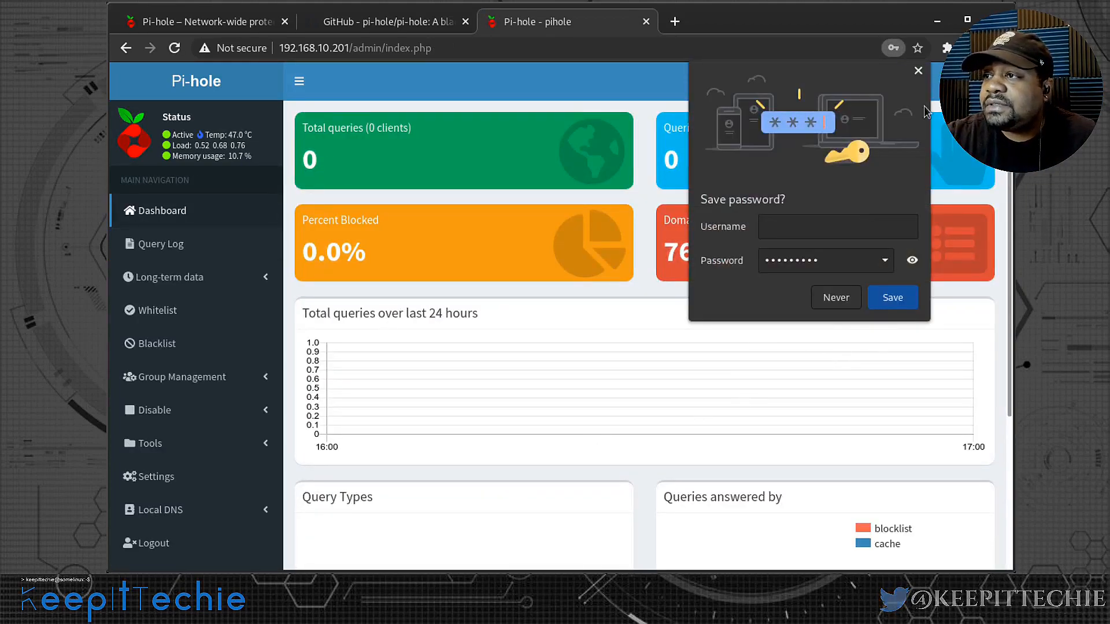
pyautogui.click(850, 299)
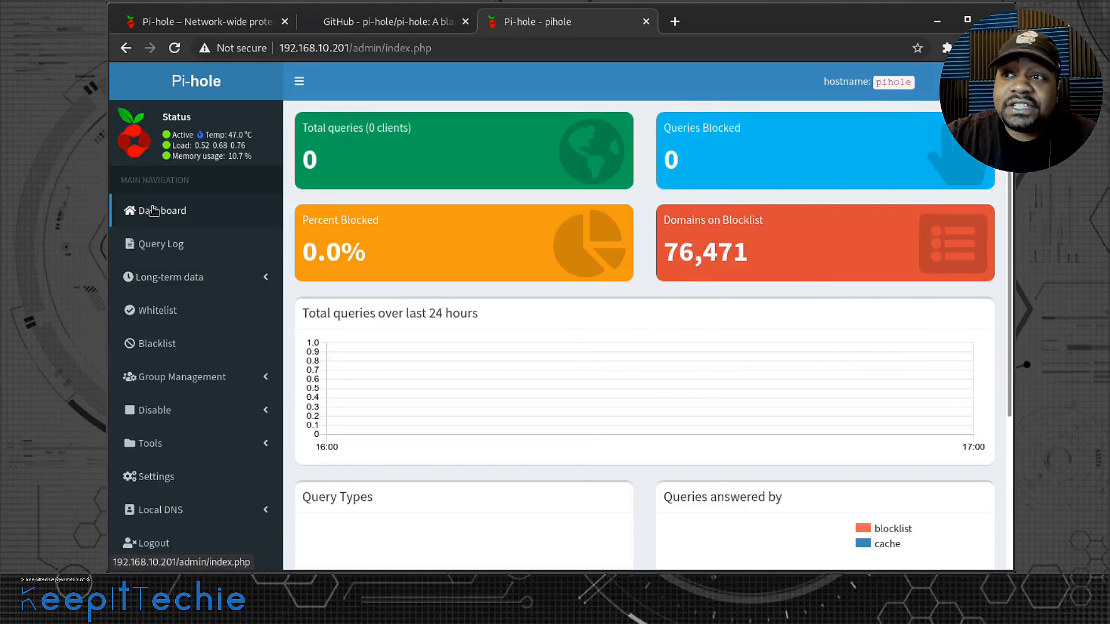
# - Examine the dashboard and the options under Long-term data, Group Management, Disable and Tools
pyautogui.scroll(-4, 185, 443)
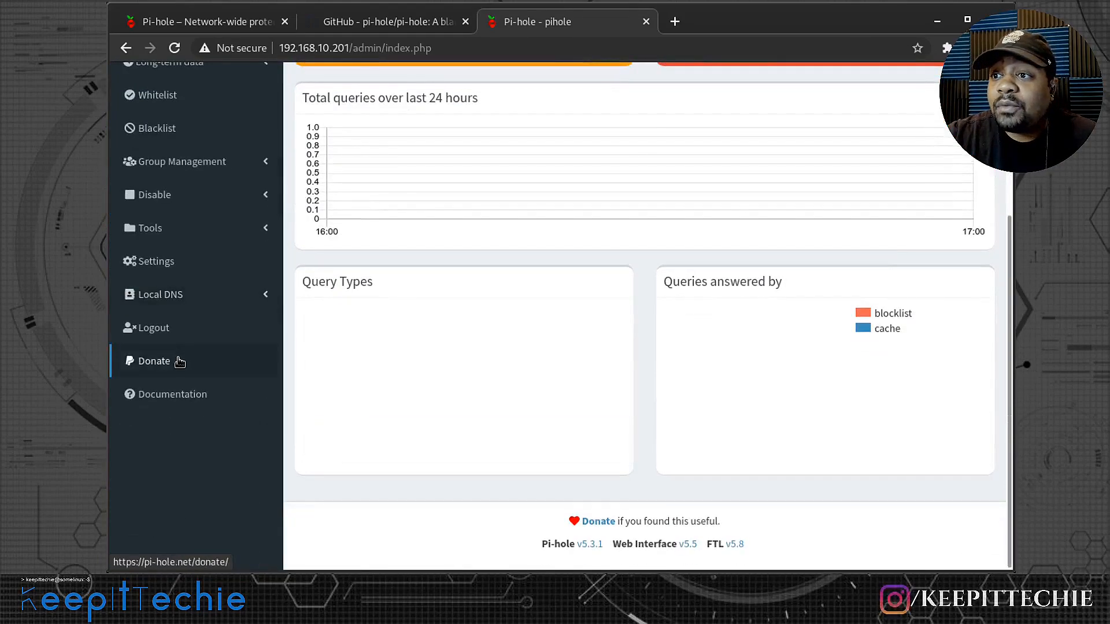
pyautogui.scroll(4, 213, 362)
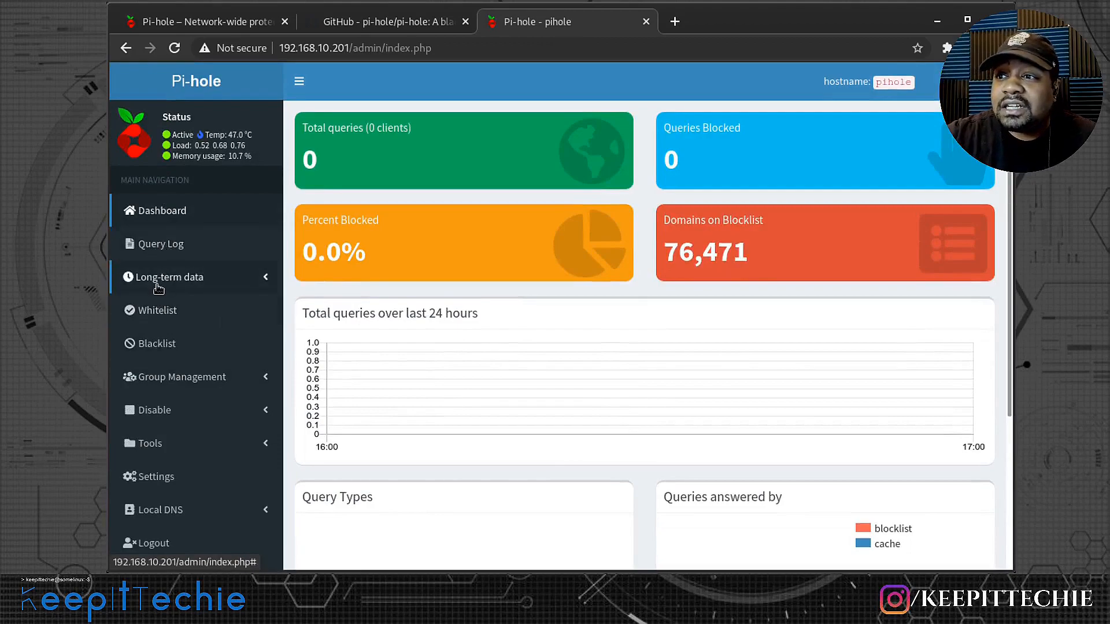
pyautogui.click(266, 282)
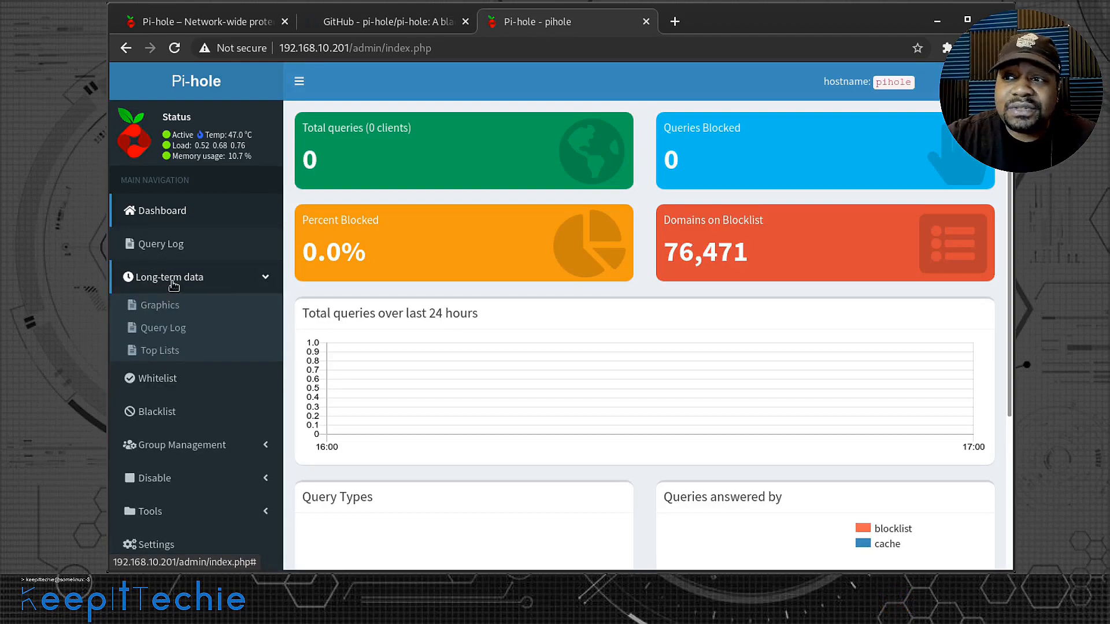
pyautogui.click(269, 284)
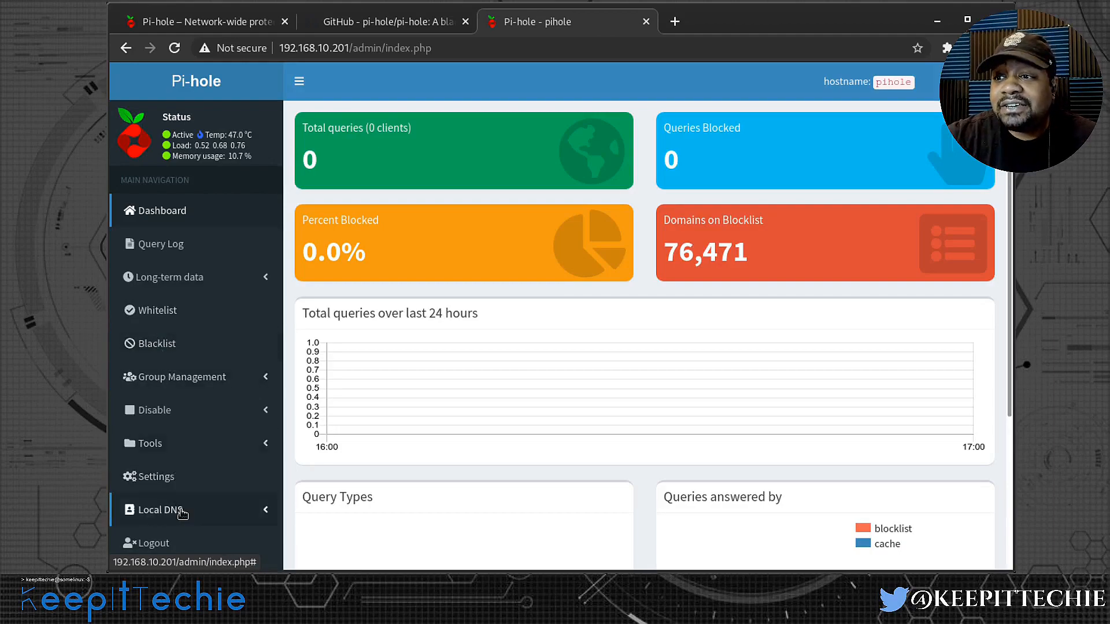
pyautogui.click(231, 379)
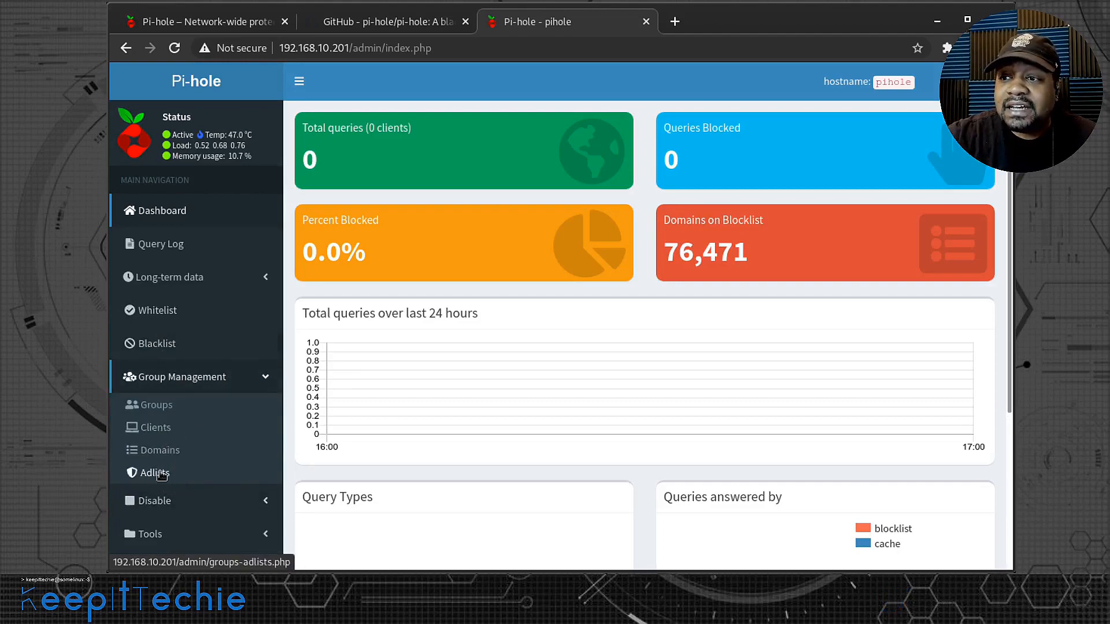
pyautogui.click(257, 377)
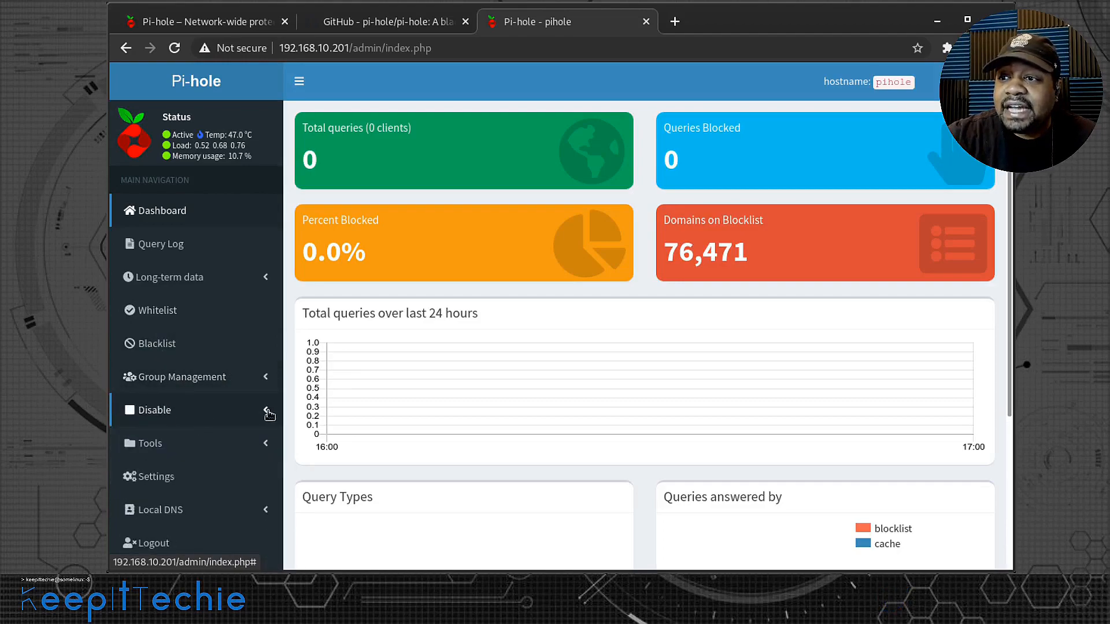
pyautogui.click(267, 412)
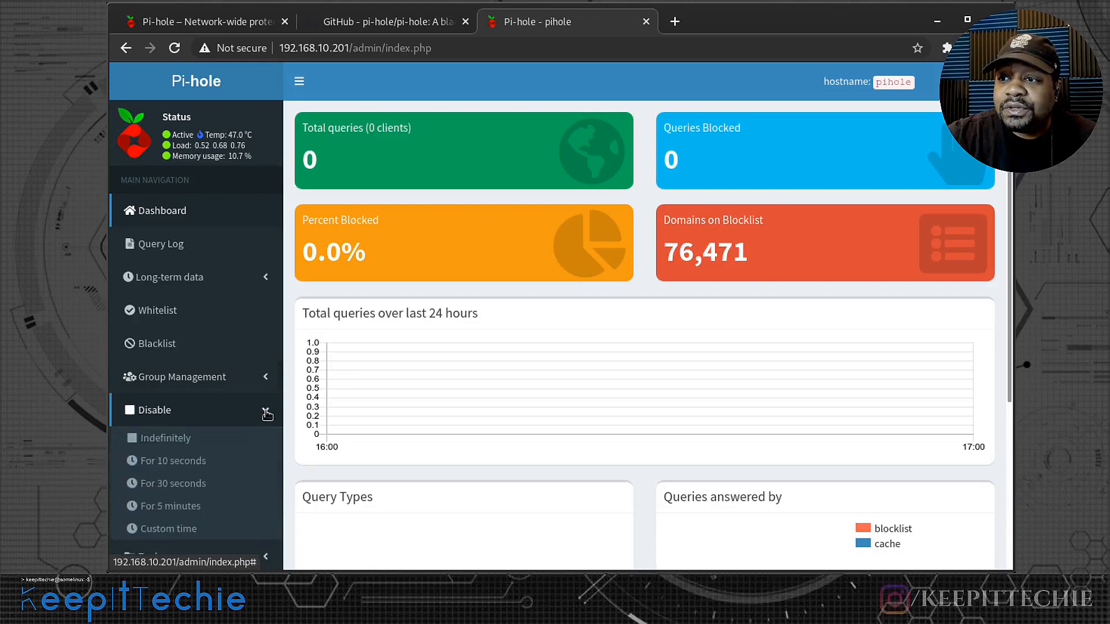
pyautogui.scroll(-2, 266, 414)
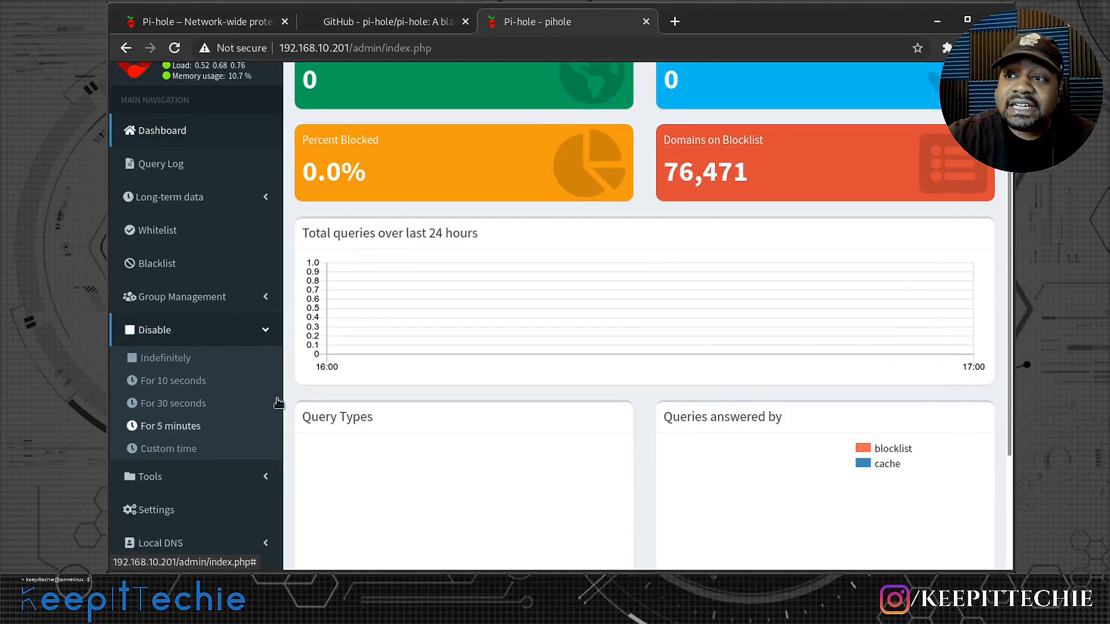
pyautogui.click(267, 331)
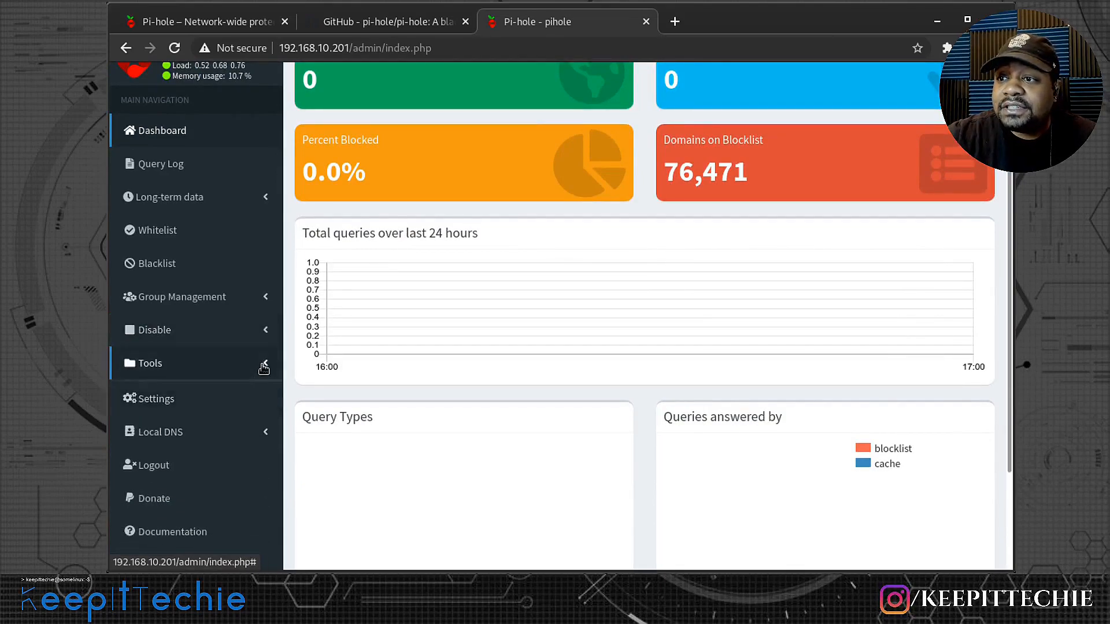
pyautogui.click(265, 363)
pyautogui.scroll(-3, 244, 363)
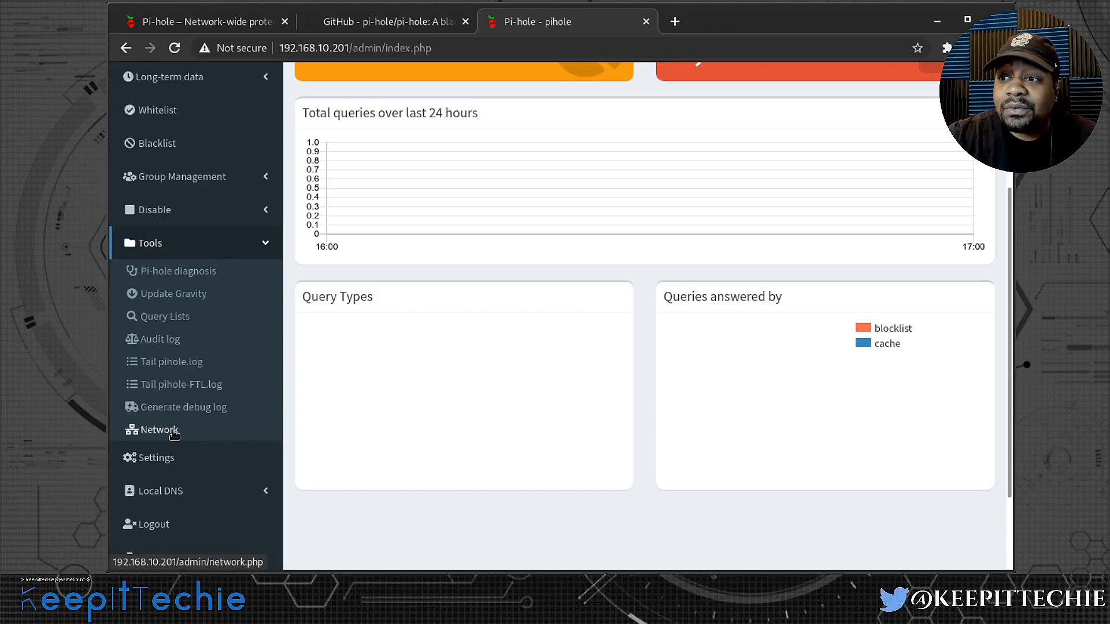
# - Open the Pi-hole settings and review the System network information, FTL information and maintenance actions
pyautogui.click(173, 466)
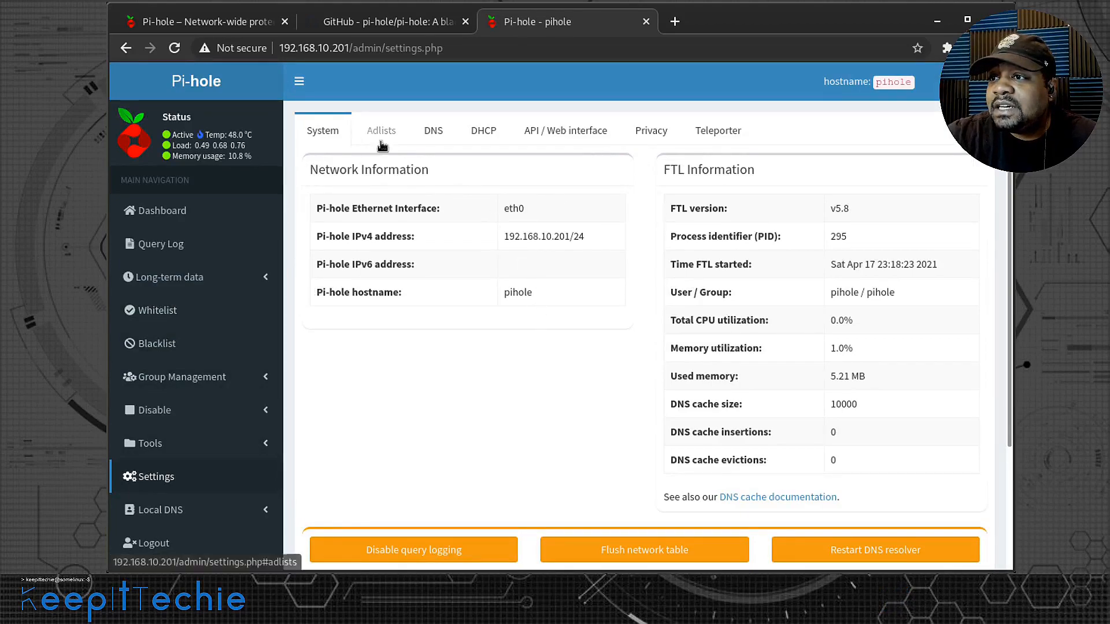
pyautogui.moveTo(418, 265); pyautogui.dragTo(318, 264)
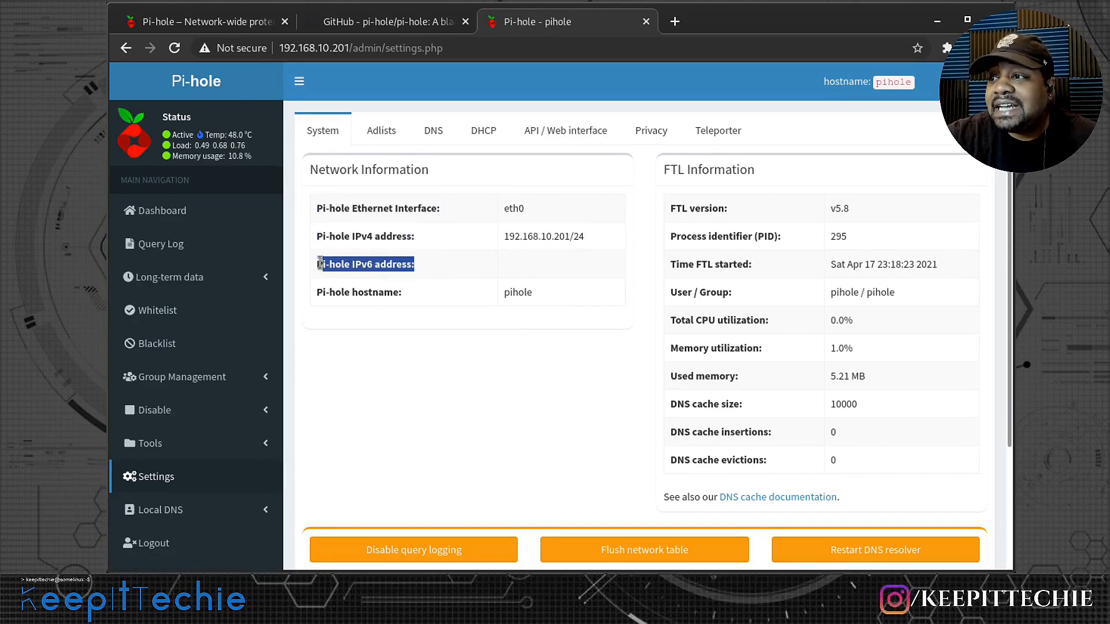
pyautogui.scroll(-3, 548, 324)
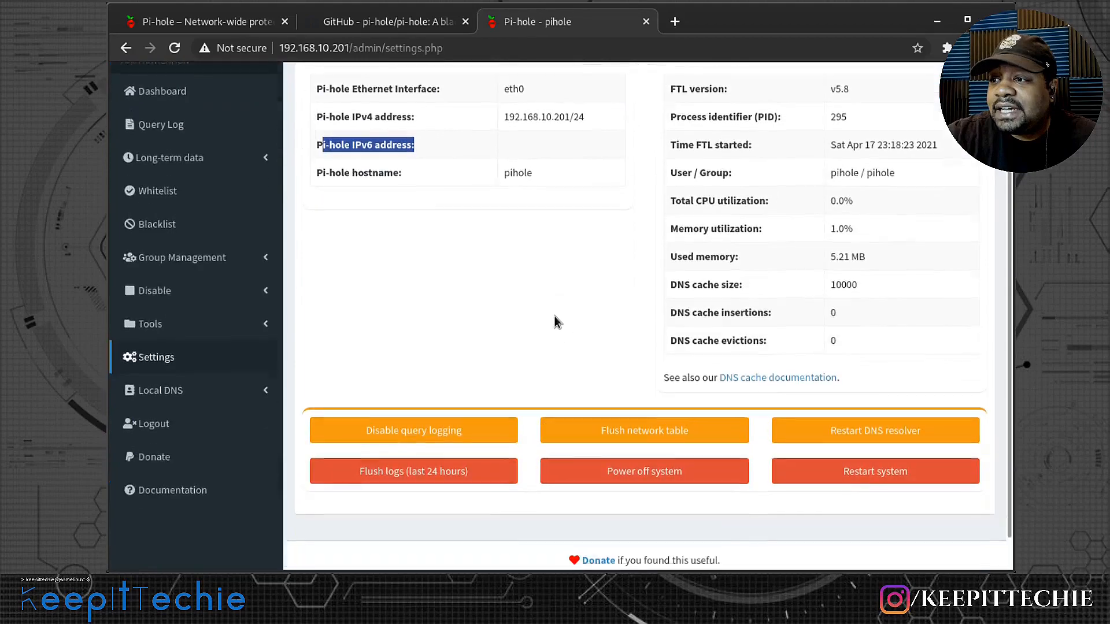
# - Recheck the System settings' FTL details and the query logging, flush, power-off and restart actions
pyautogui.scroll(3, 634, 310)
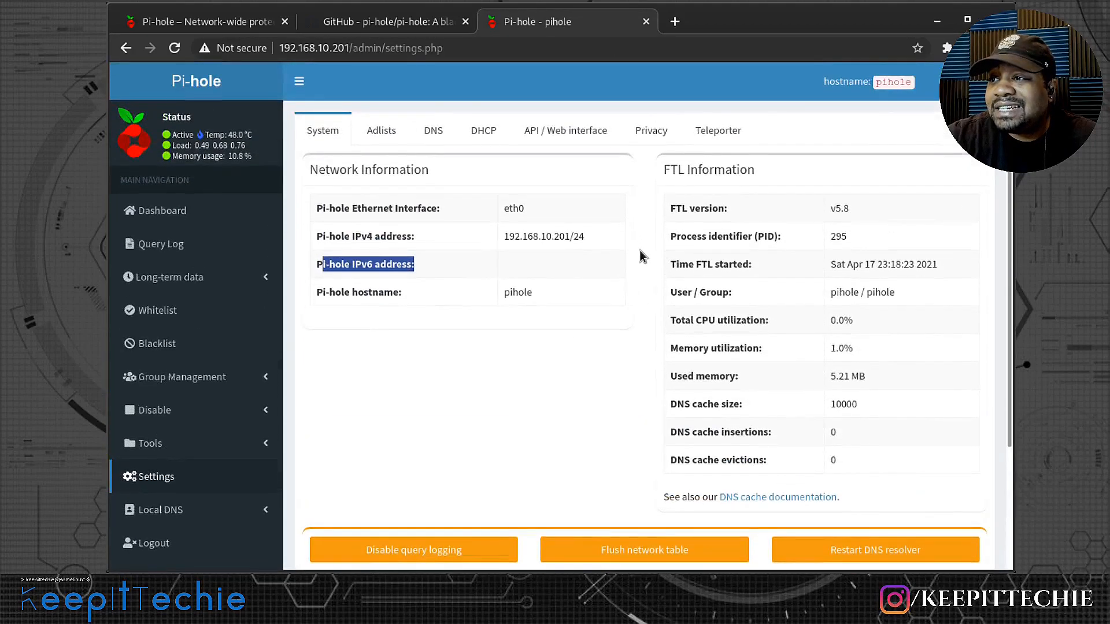
pyautogui.scroll(-4, 639, 250)
pyautogui.scroll(3, 878, 154)
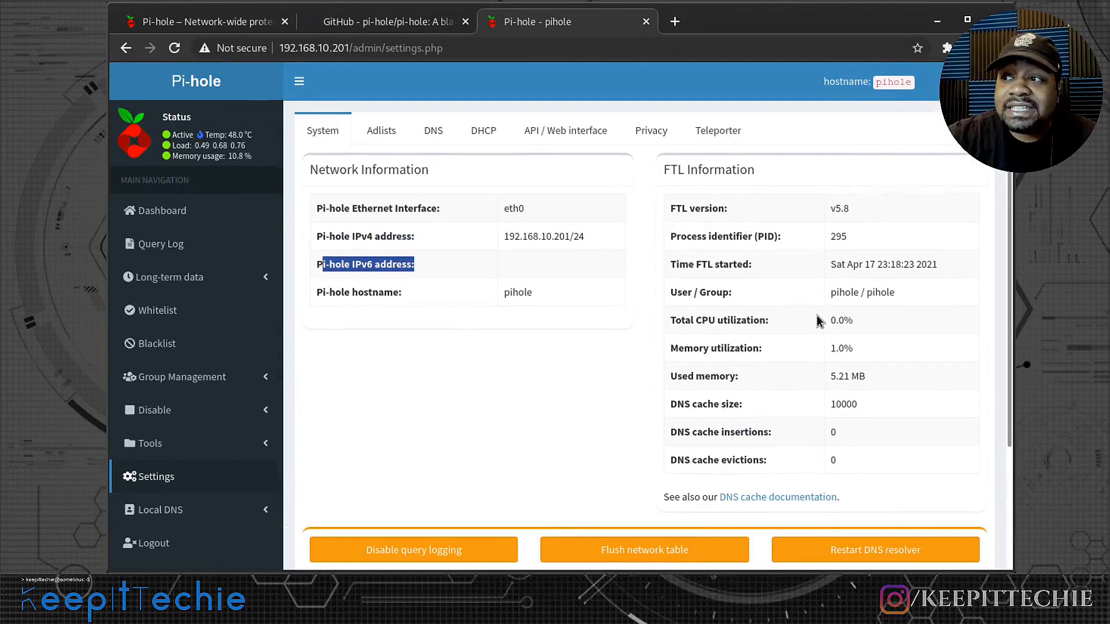
pyautogui.scroll(-3, 810, 311)
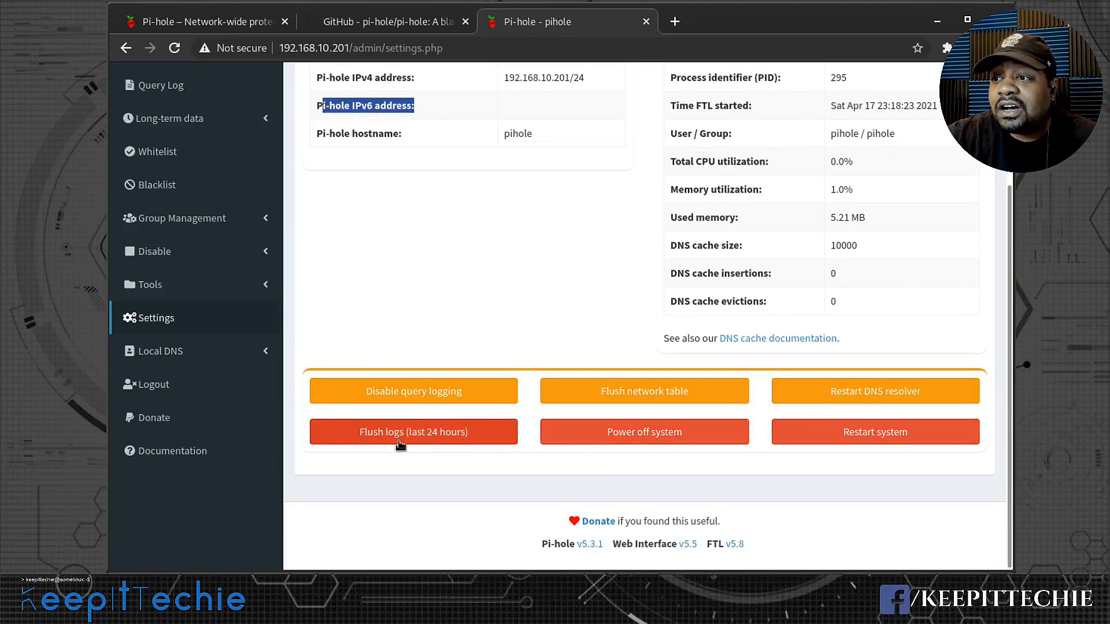
pyautogui.scroll(3, 405, 444)
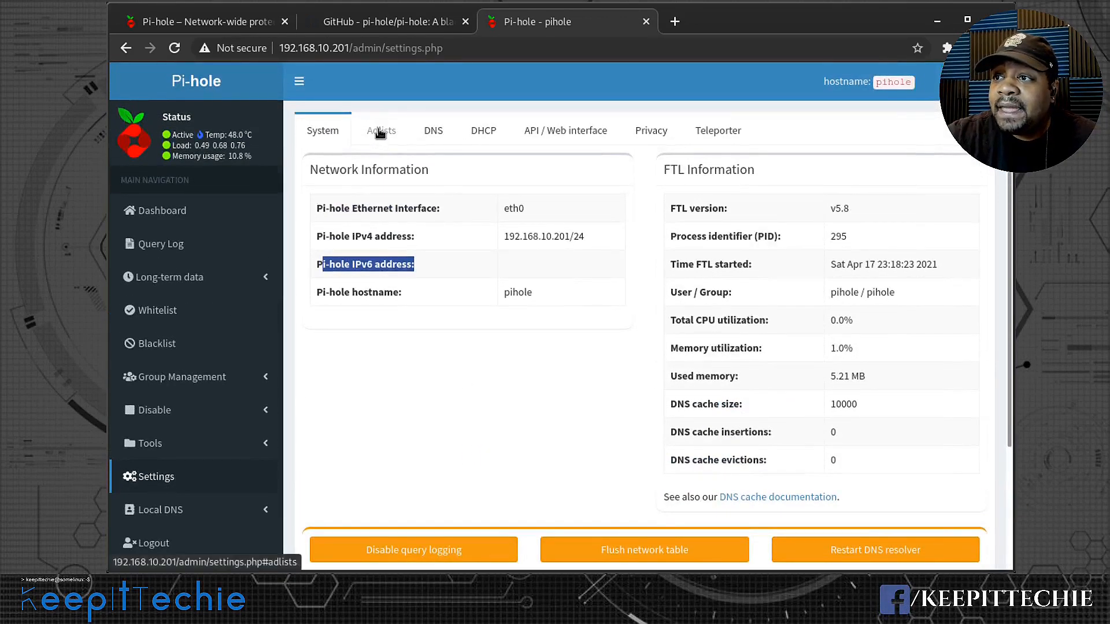
# - Review the Adlists, upstream DNS server and DHCP settings, including the active and static DHCP leases
pyautogui.click(380, 132)
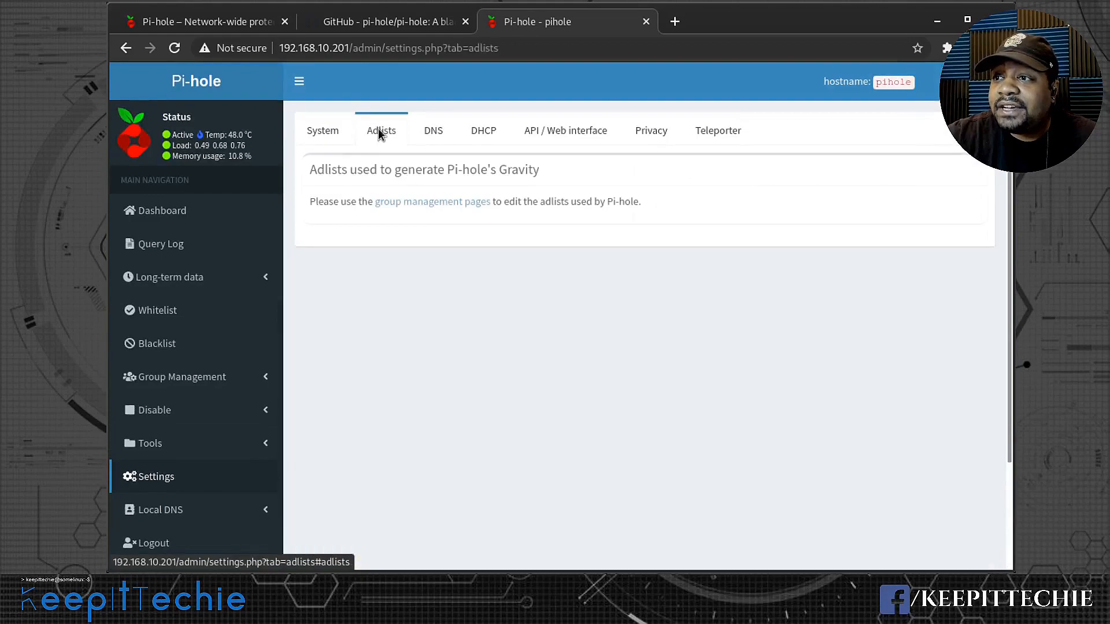
pyautogui.click(435, 134)
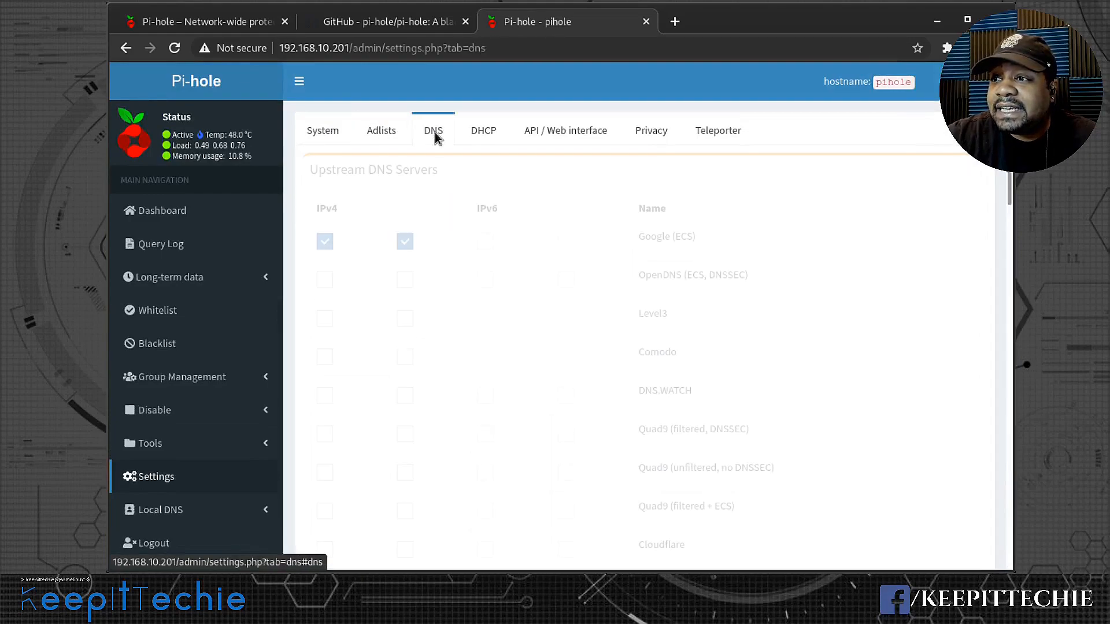
pyautogui.click(484, 138)
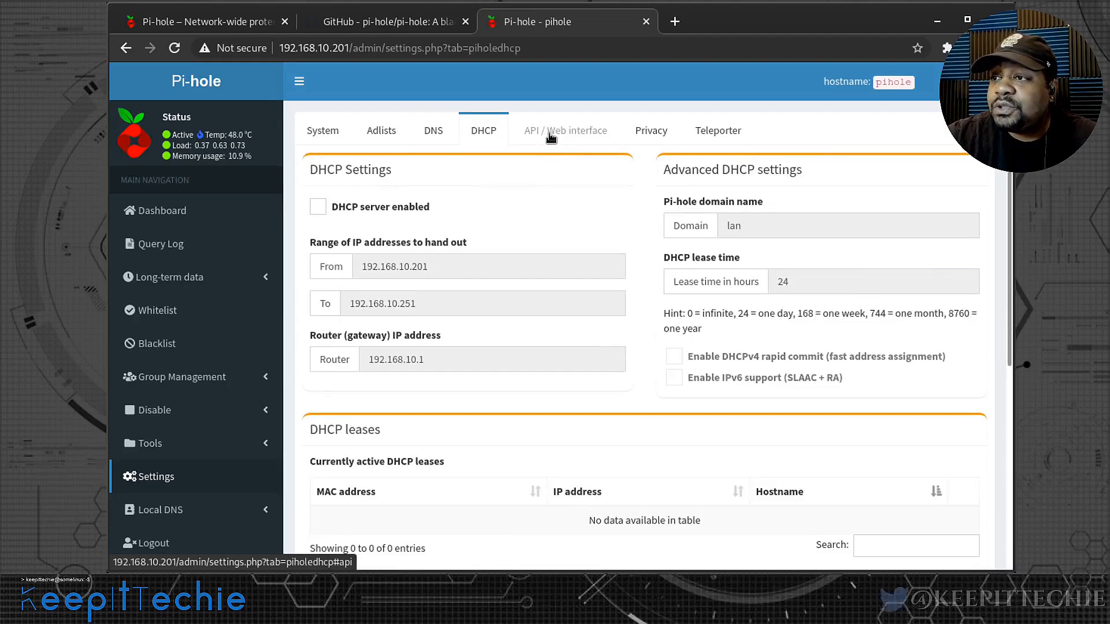
pyautogui.scroll(-6, 639, 241)
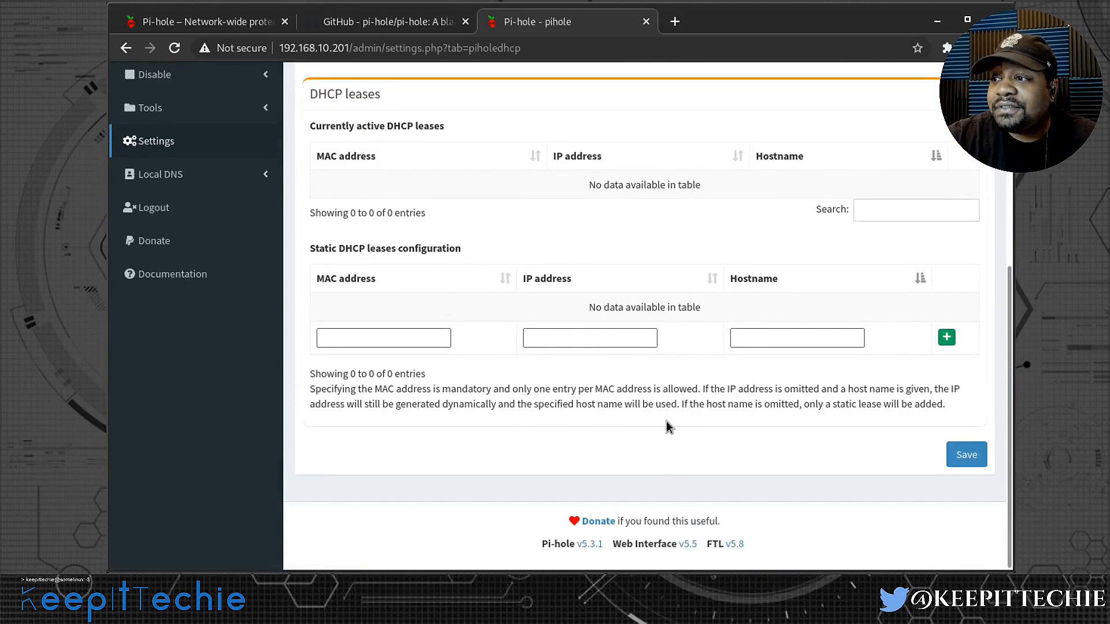
pyautogui.scroll(6, 595, 383)
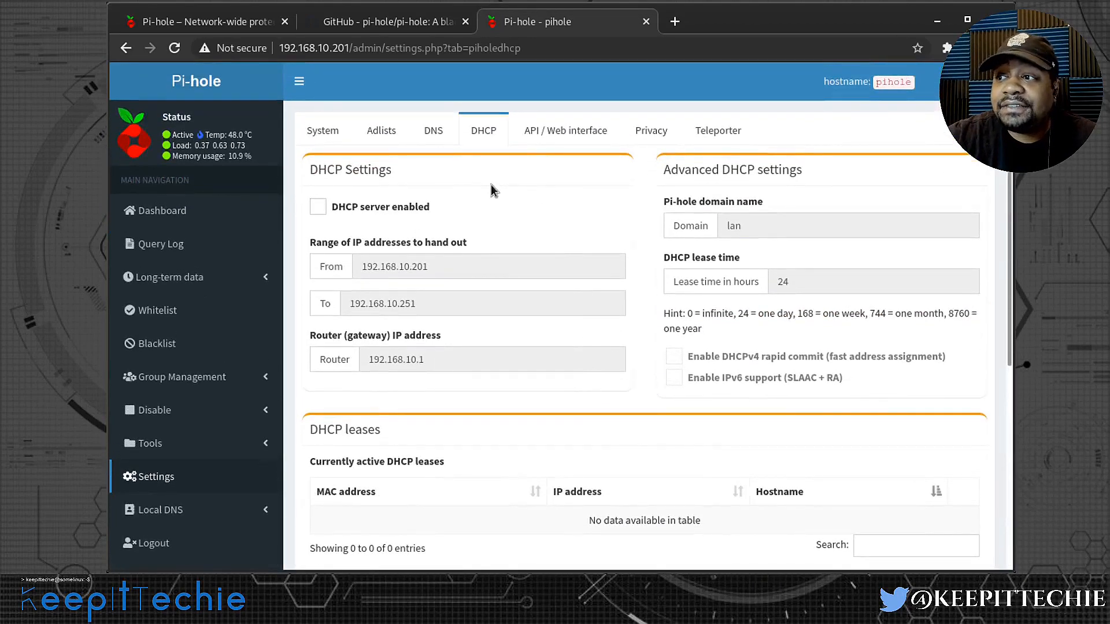
# - Open the API / Web interface settings and examine the top list exclusions, interface themes and checkbox styling choices
pyautogui.click(556, 133)
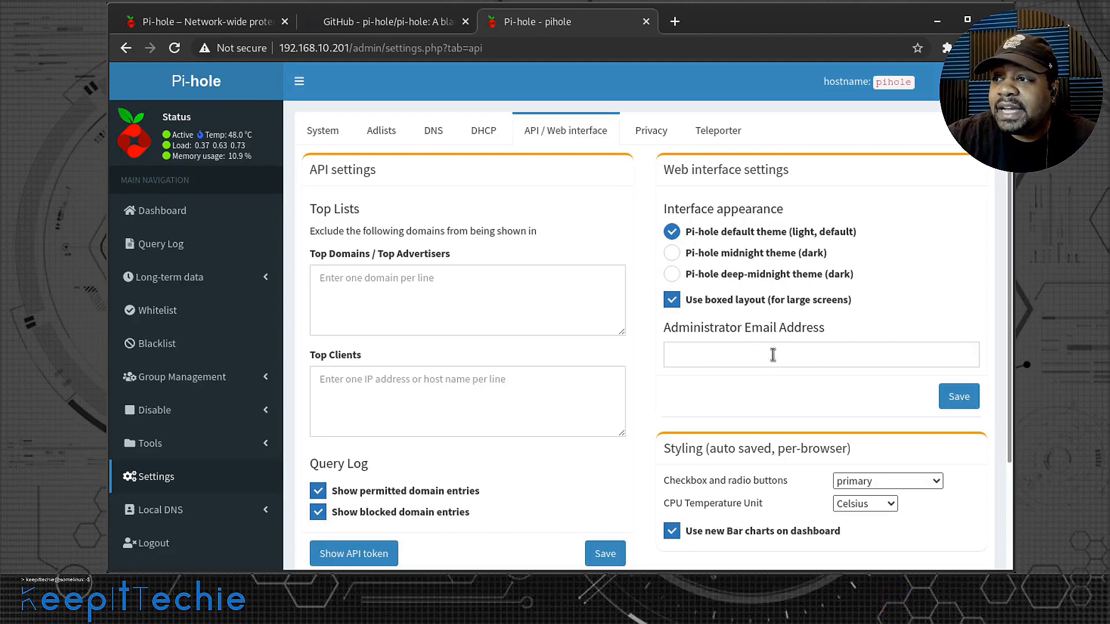
pyautogui.scroll(-3, 744, 373)
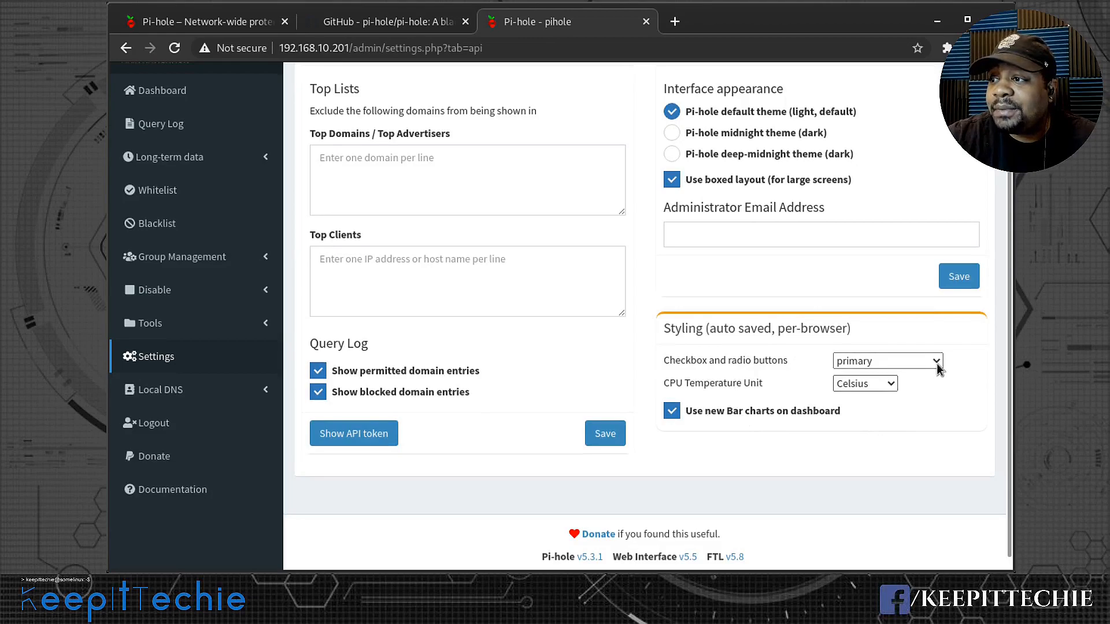
pyautogui.click(970, 353)
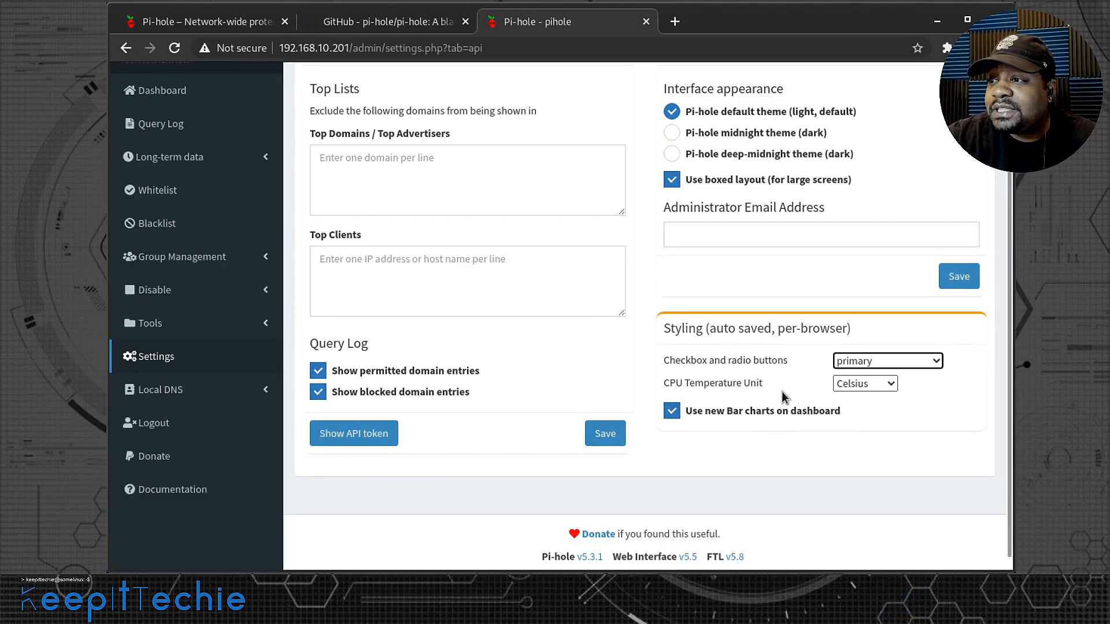
# - Switch the CPU temperature unit to Fahrenheit and set it back to Celsius
pyautogui.click(892, 384)
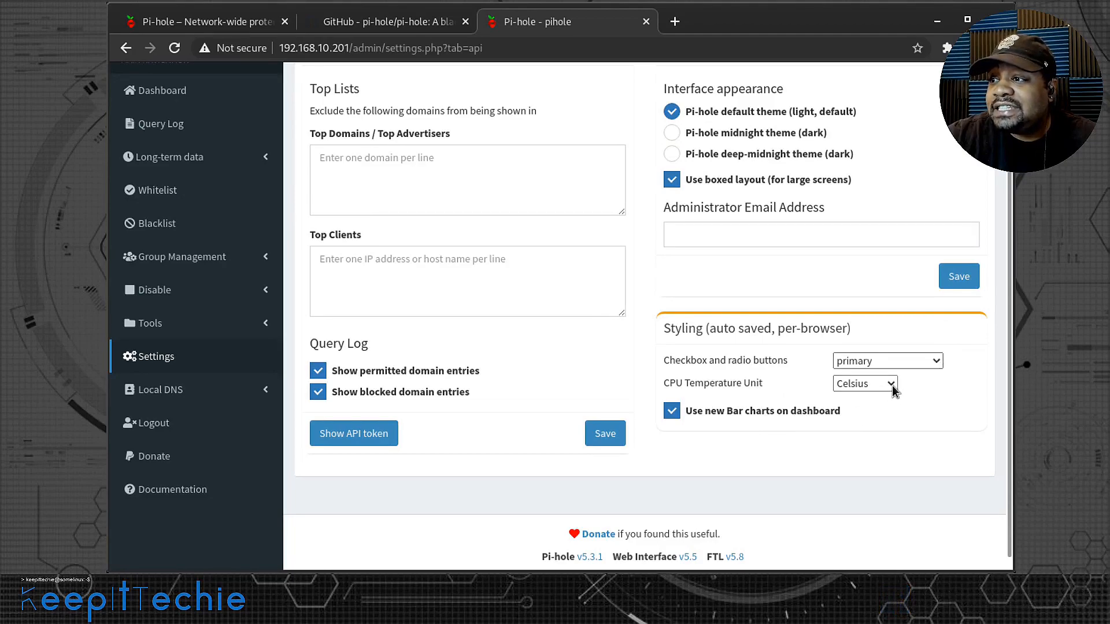
pyautogui.click(879, 428)
pyautogui.click(880, 385)
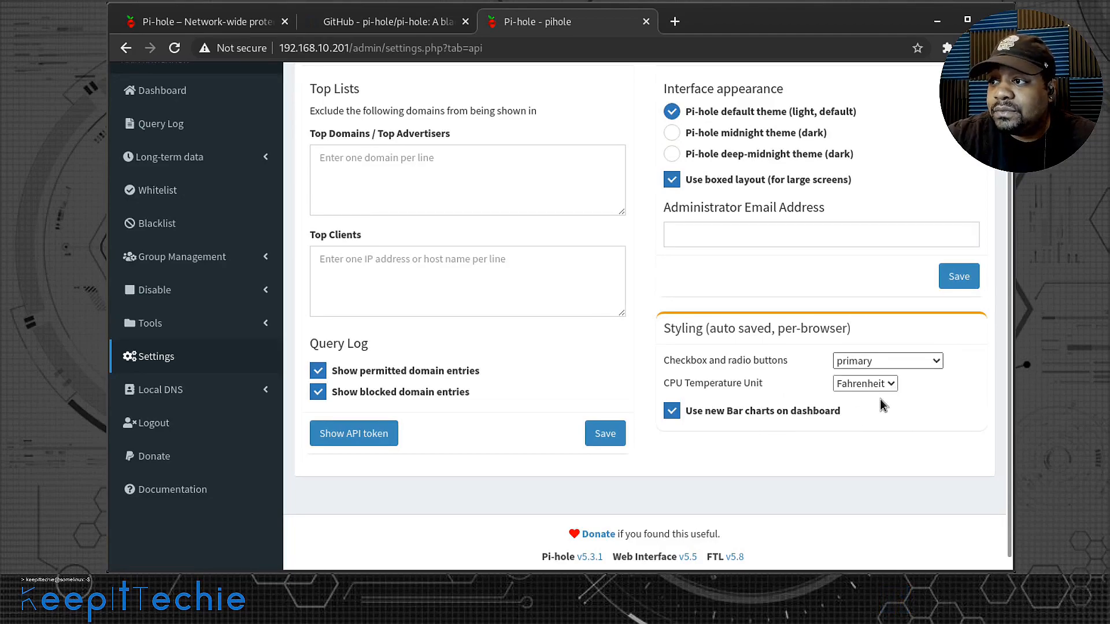
pyautogui.click(880, 399)
pyautogui.scroll(3, 969, 405)
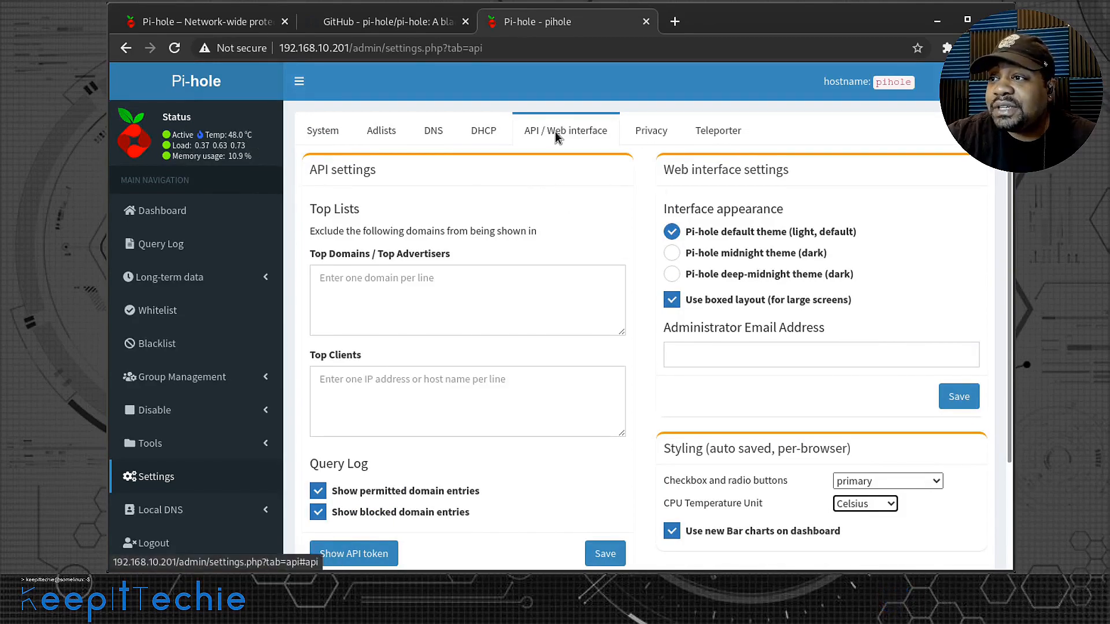
# - Review the rest of the API / Web interface settings, the Privacy levels and the Teleporter backup and restore options
pyautogui.scroll(-1, 655, 496)
pyautogui.scroll(-1, 655, 495)
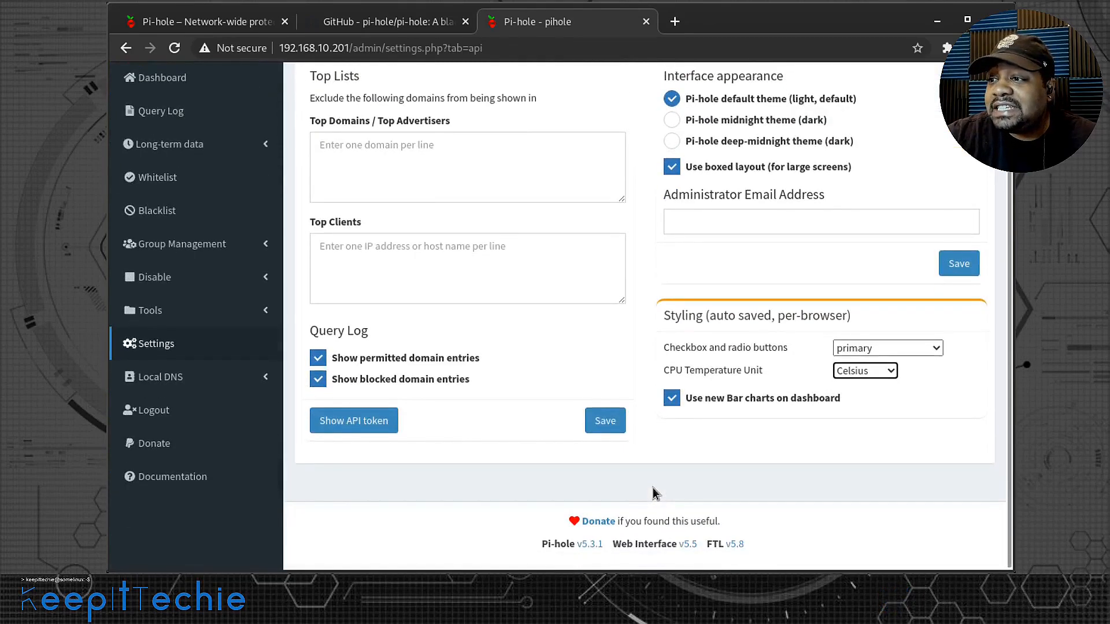
pyautogui.scroll(3, 655, 494)
pyautogui.click(645, 139)
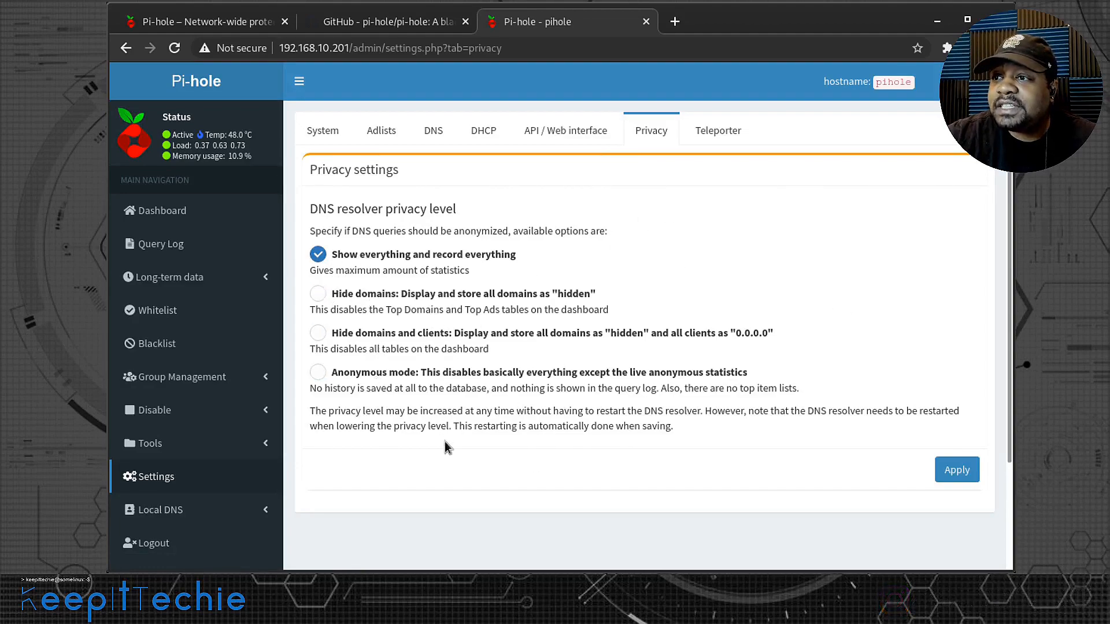
pyautogui.click(717, 131)
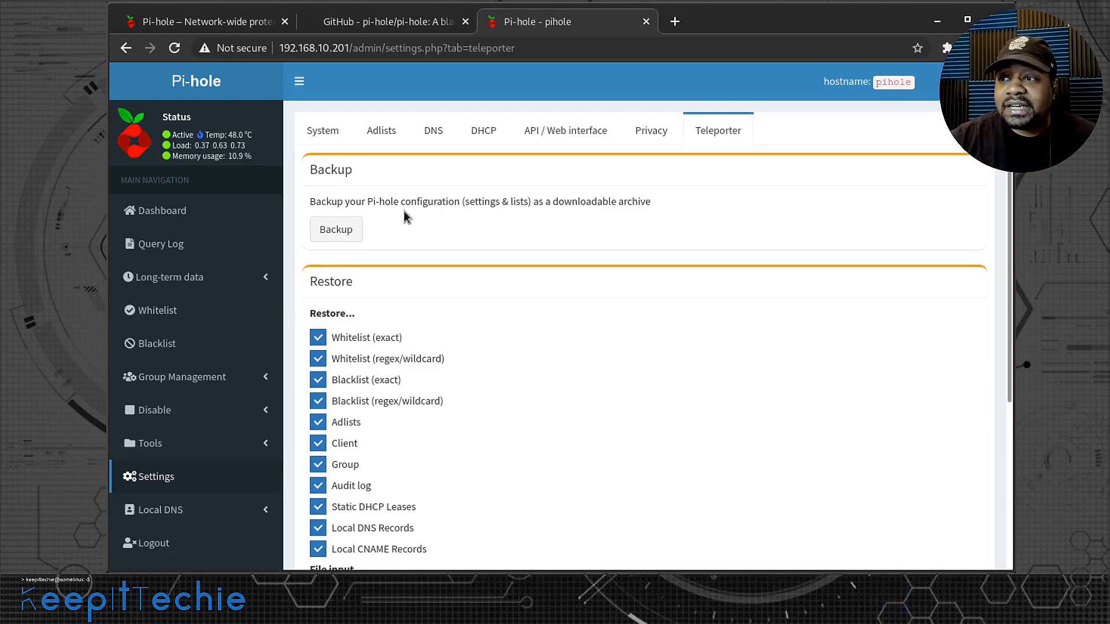
pyautogui.scroll(-5, 425, 213)
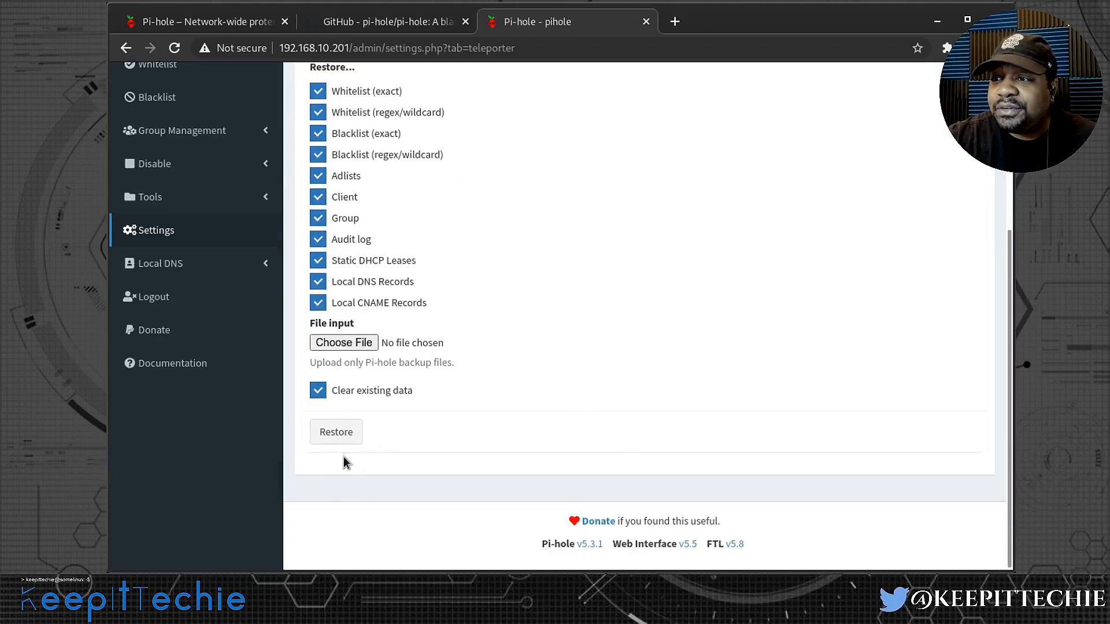
pyautogui.scroll(5, 599, 419)
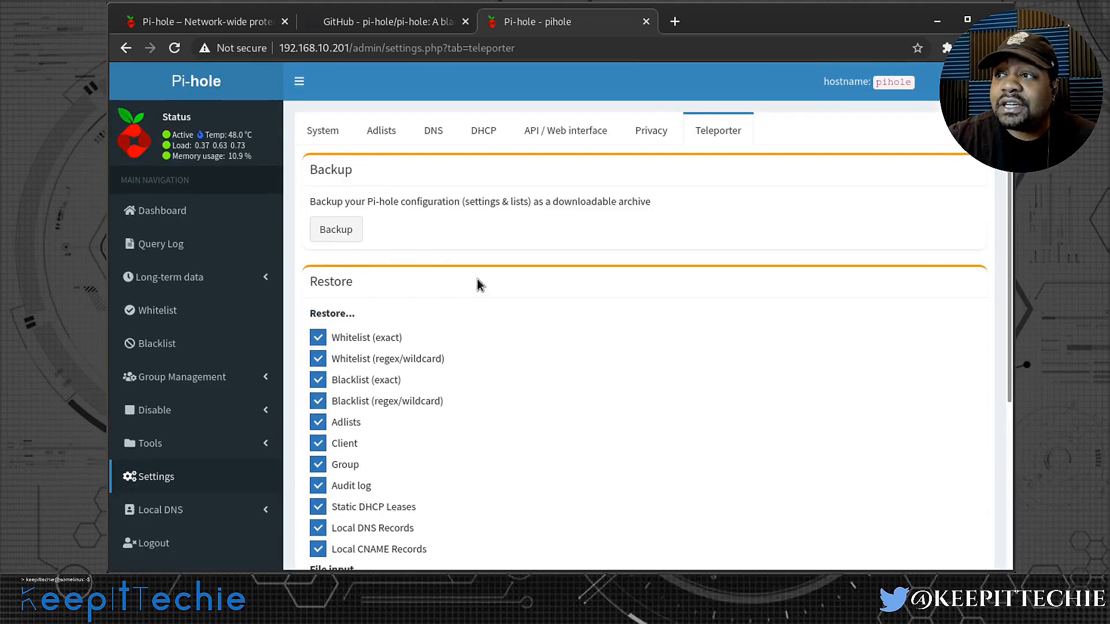
# - Open the Local DNS Records page and examine its domain/IP form and list of local domains
pyautogui.click(177, 513)
pyautogui.scroll(-3, 193, 509)
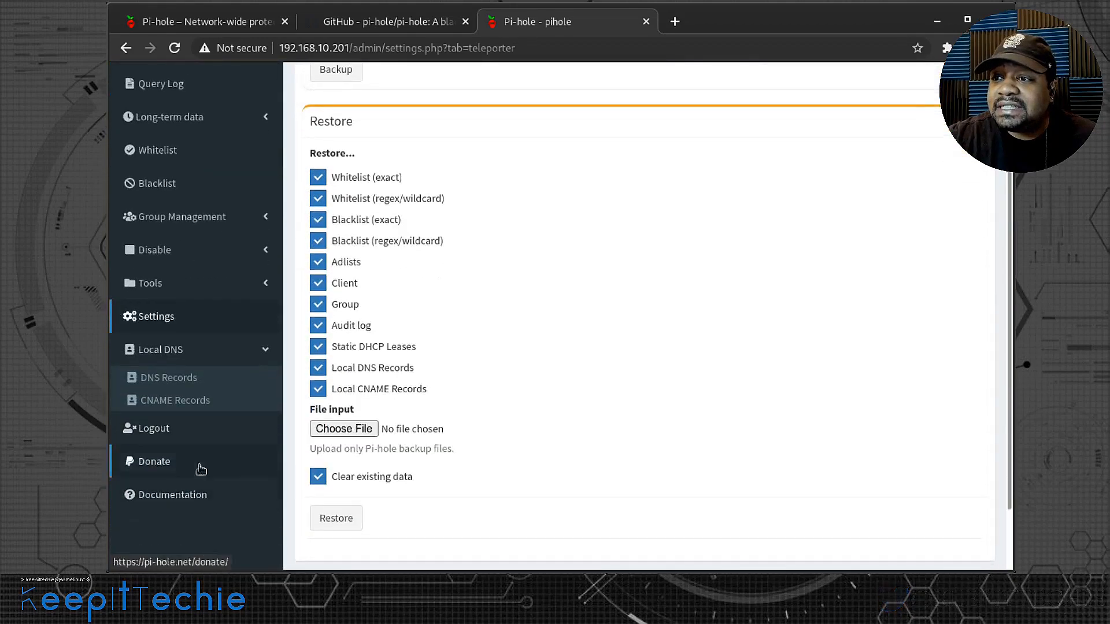
pyautogui.click(186, 381)
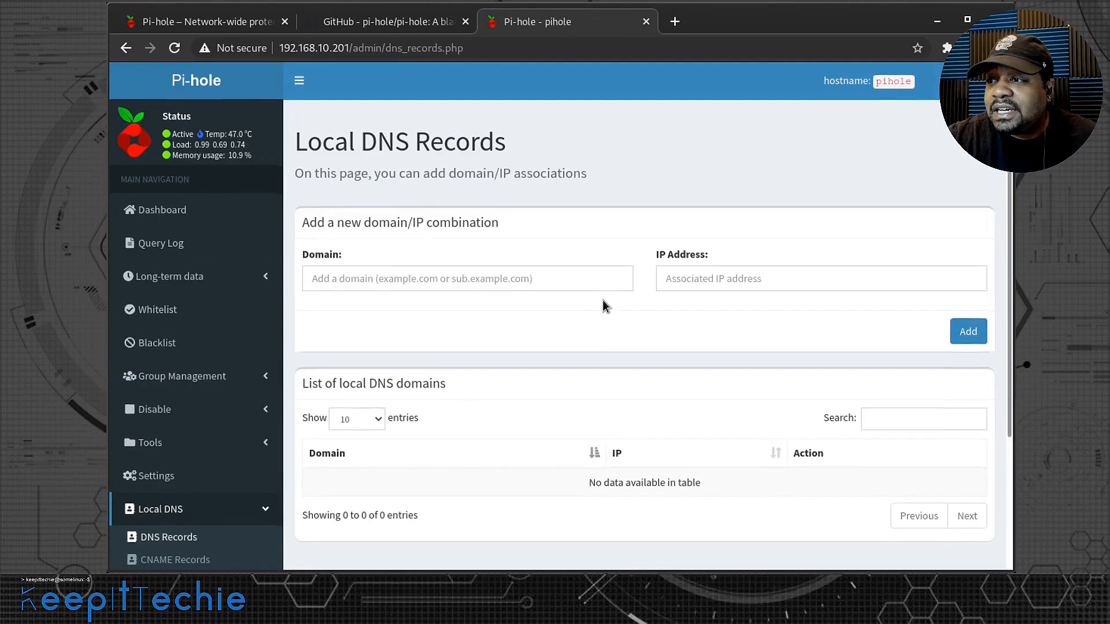
pyautogui.scroll(-3, 428, 431)
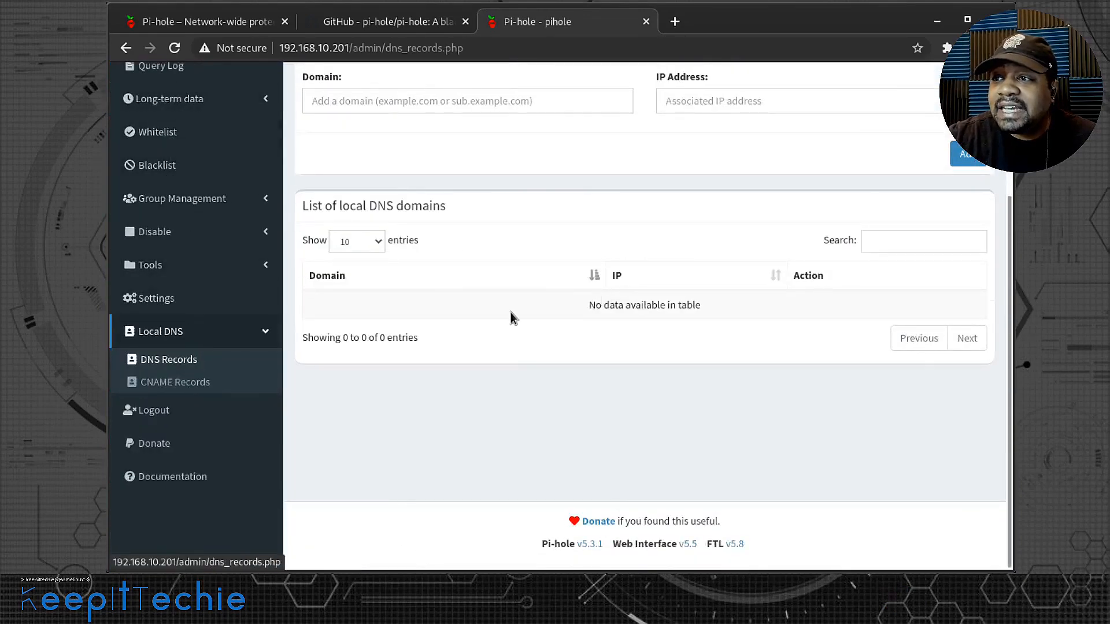
pyautogui.scroll(1, 515, 315)
pyautogui.scroll(3, 515, 316)
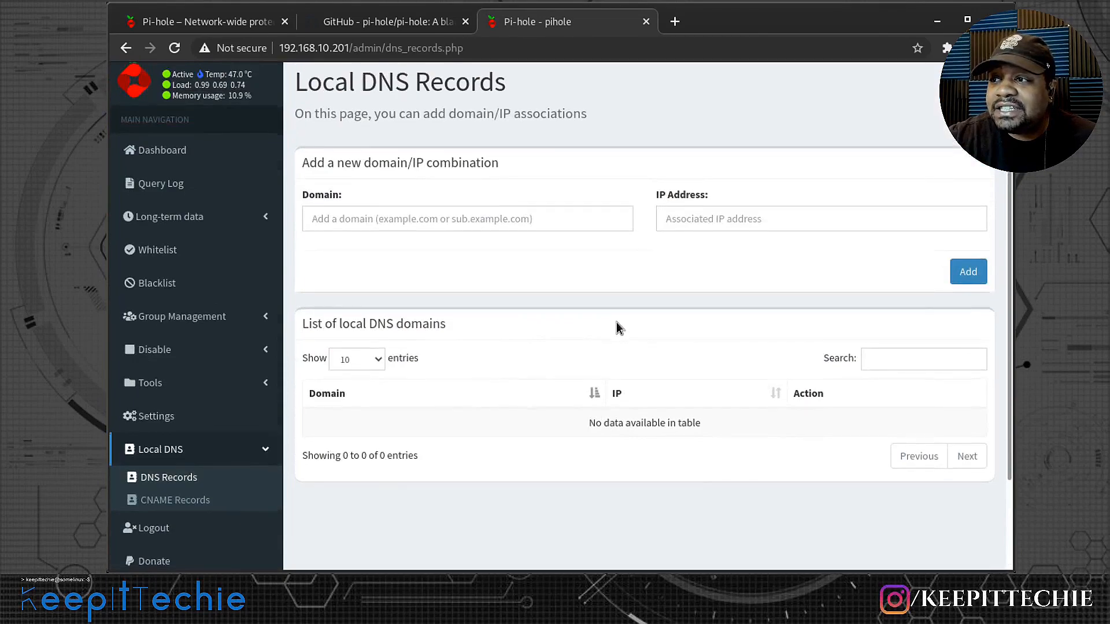
pyautogui.scroll(-4, 617, 325)
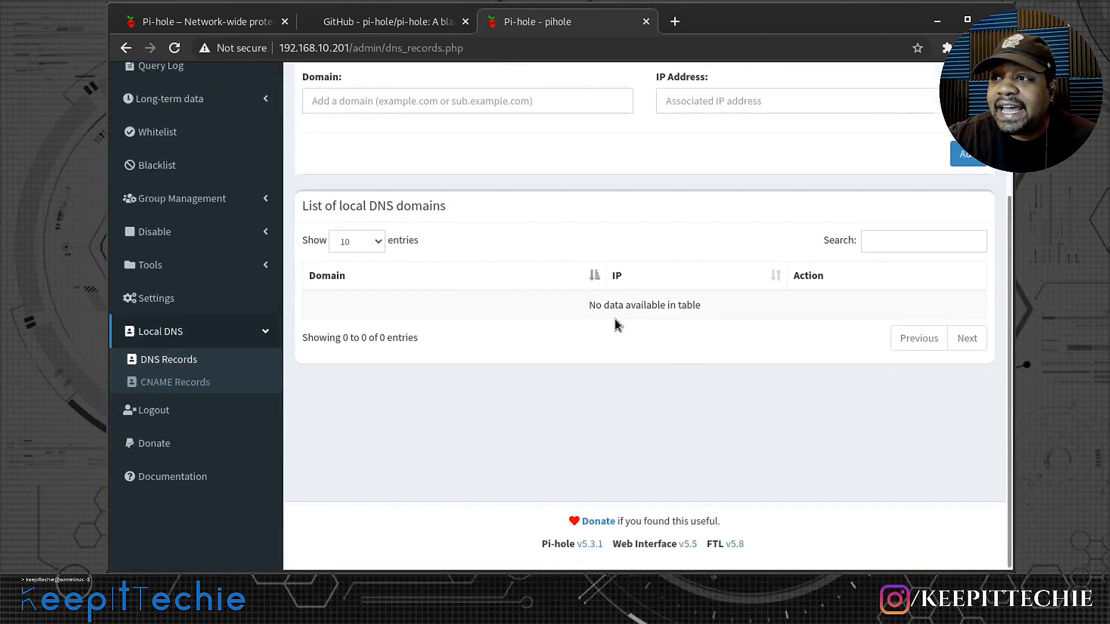
# - Open the Local CNAME Records page and read its notes and list of records
pyautogui.click(175, 386)
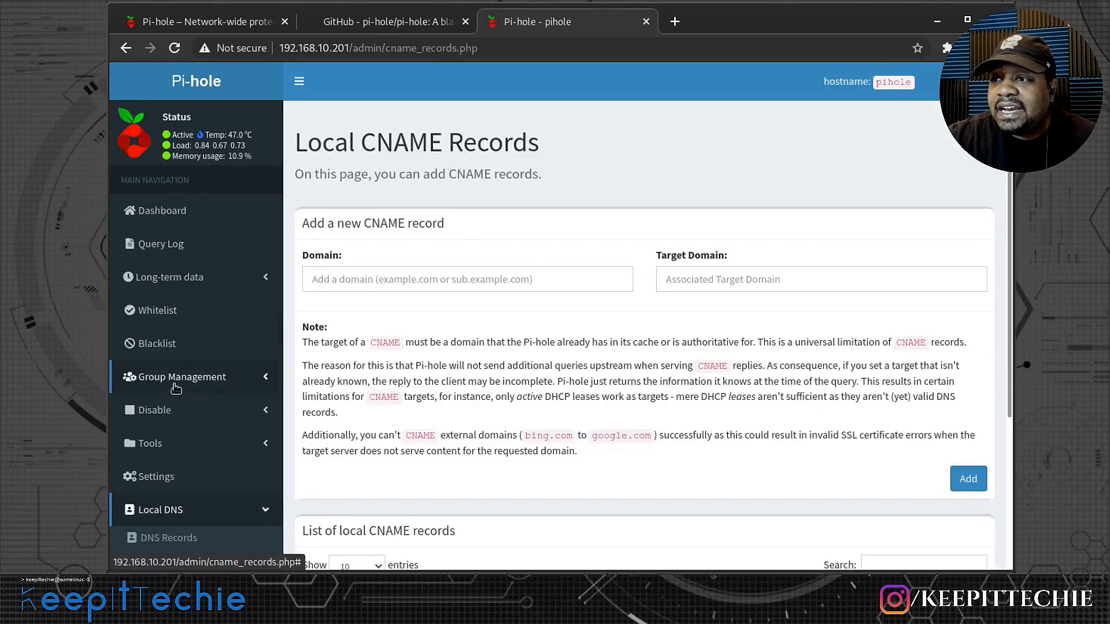
pyautogui.scroll(-3, 529, 321)
pyautogui.scroll(-1, 529, 325)
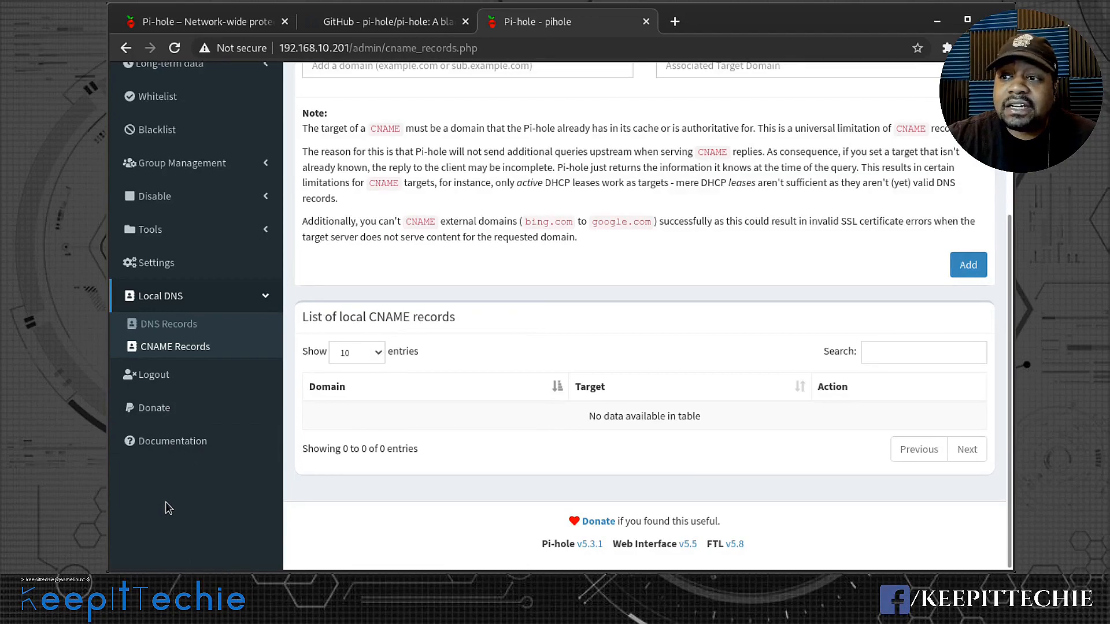
pyautogui.scroll(4, 185, 484)
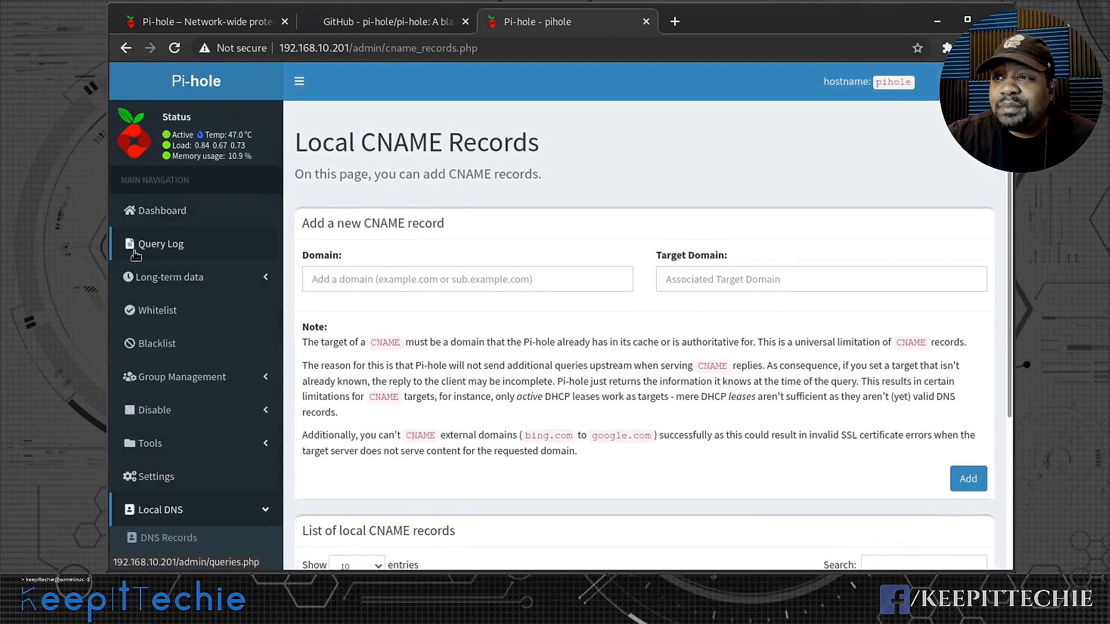
# - View the recent Query Log and the long-term Graphics, Query Log and Top Lists pages
pyautogui.click(179, 243)
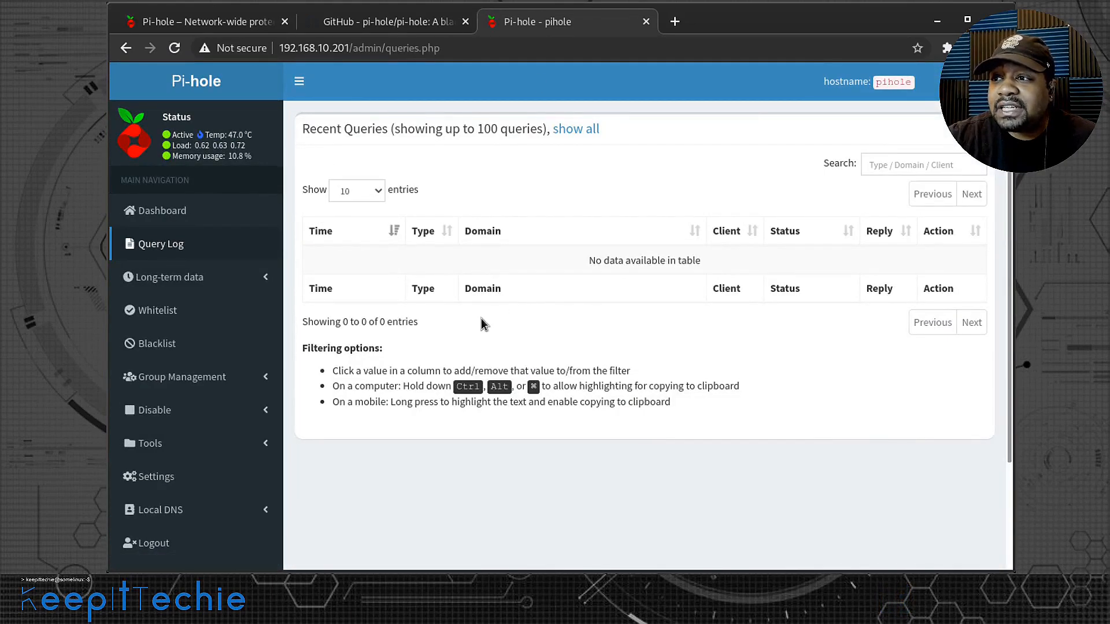
pyautogui.click(157, 280)
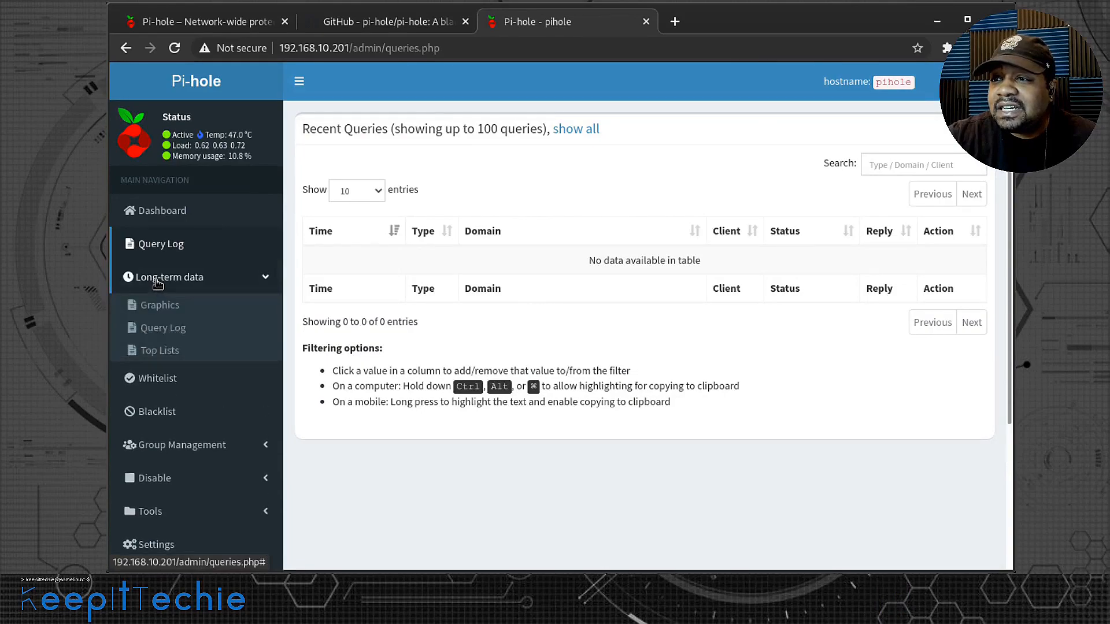
pyautogui.click(172, 308)
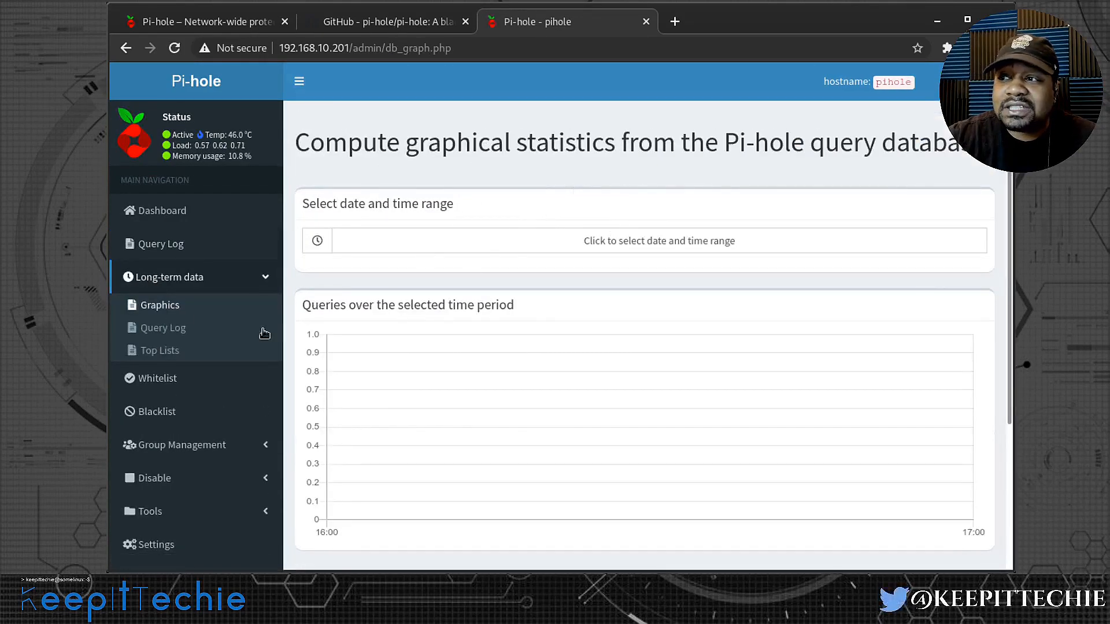
pyautogui.click(162, 334)
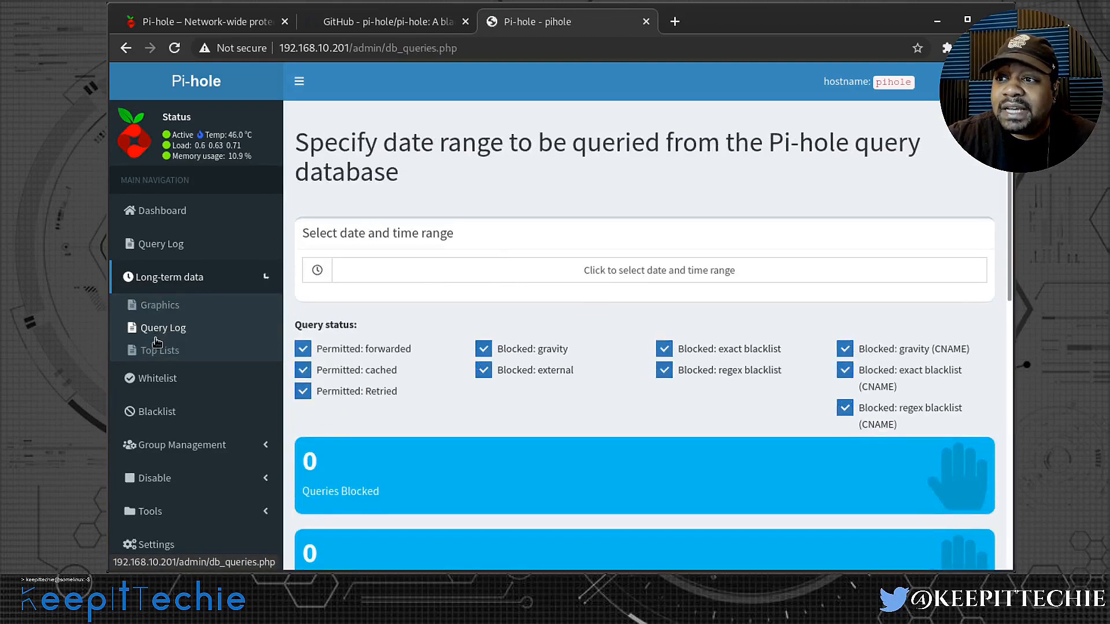
pyautogui.click(164, 352)
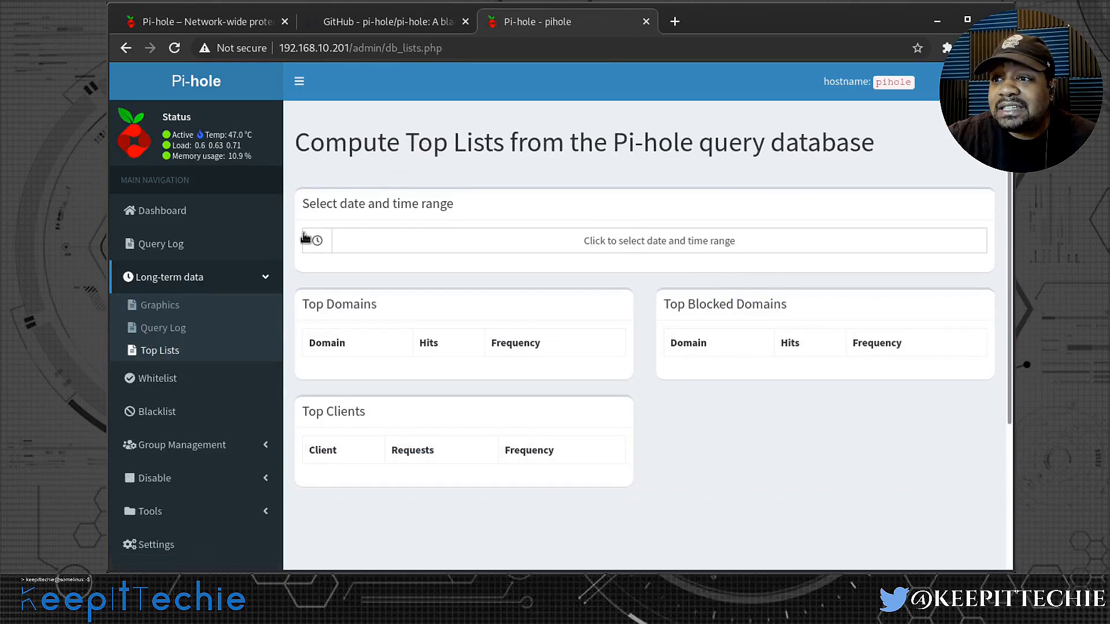
# - Examine the Whitelist and Blacklist management pages and return to the Dashboard
pyautogui.click(171, 382)
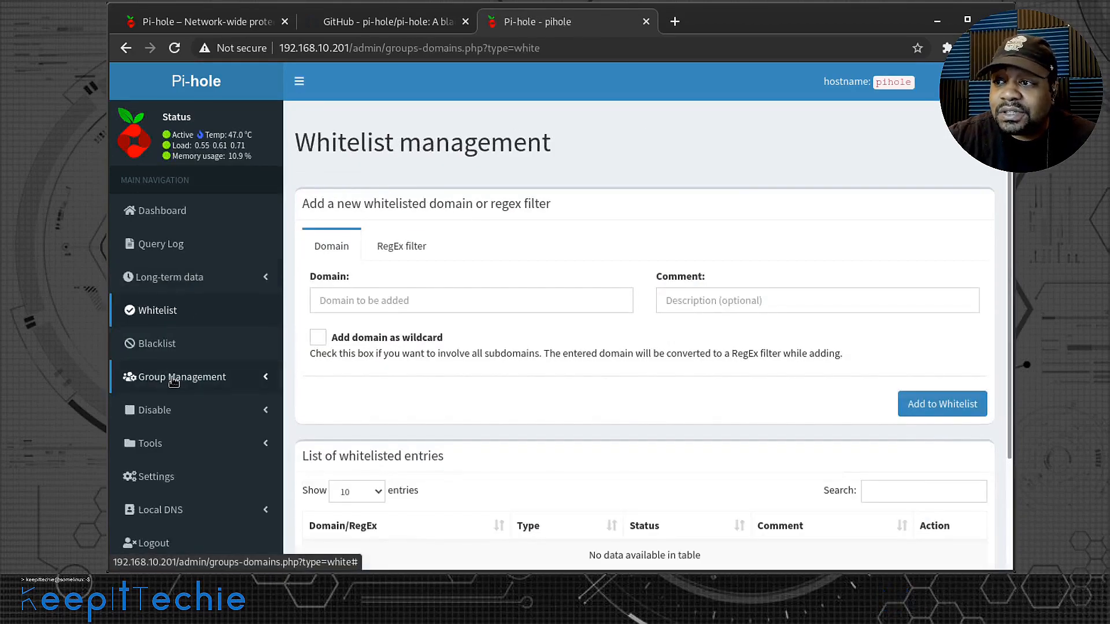
pyautogui.scroll(-3, 564, 309)
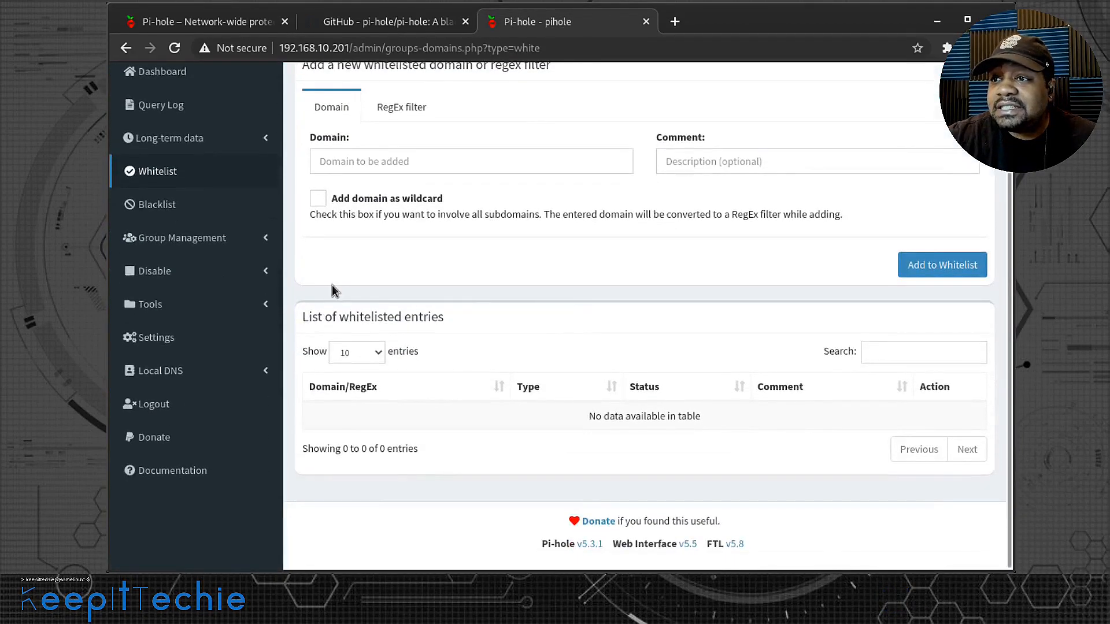
pyautogui.click(159, 204)
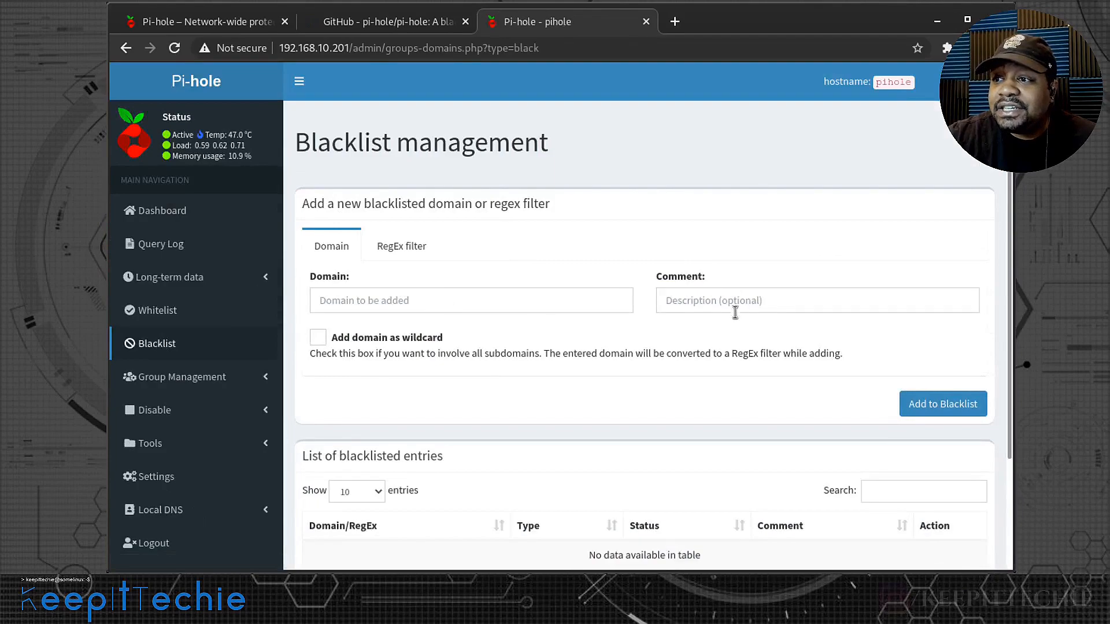
pyautogui.scroll(-3, 505, 363)
pyautogui.scroll(3, 499, 342)
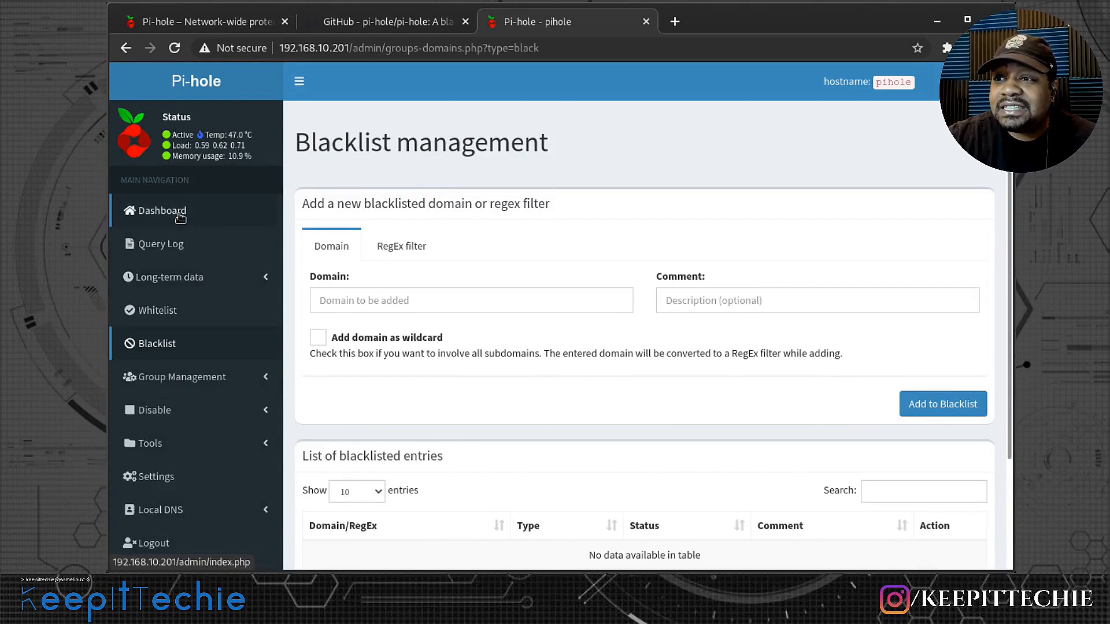
pyautogui.click(143, 212)
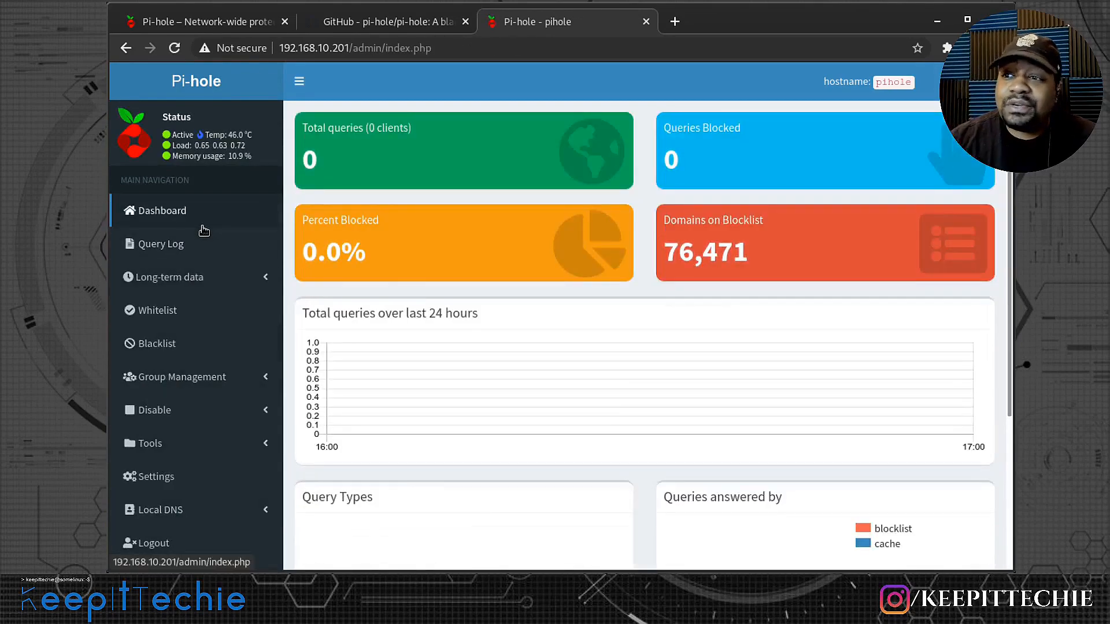